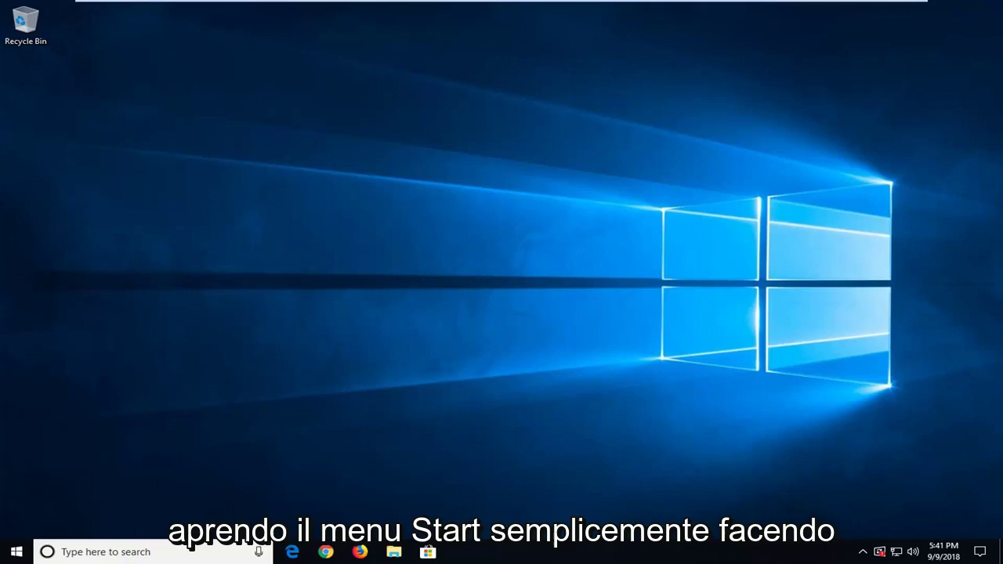
- Search Start for regedit, run it as administrator, and approve the UAC prompt
{"action": "left_click", "coordinate": [14, 554]}
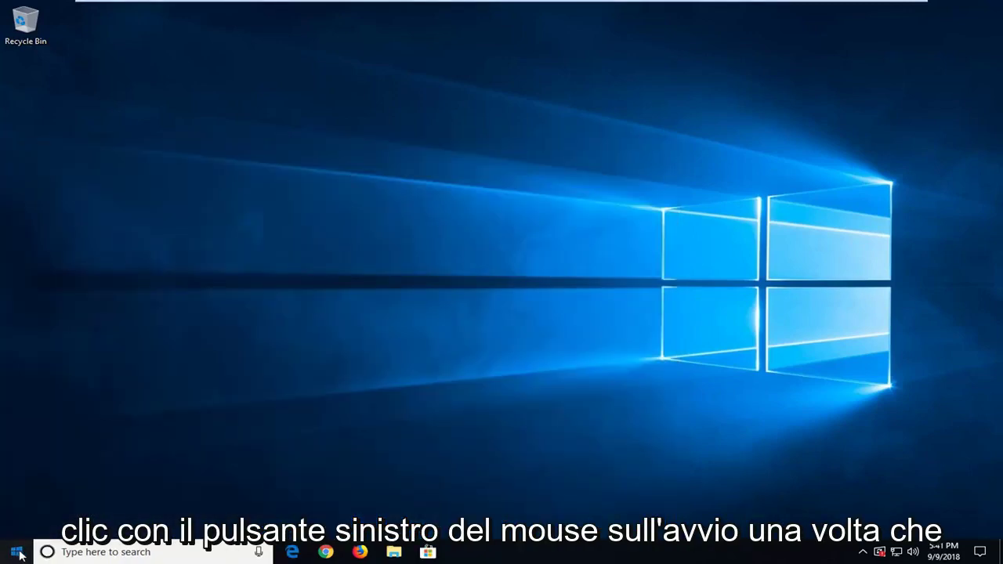
{"action": "left_click", "coordinate": [17, 553]}
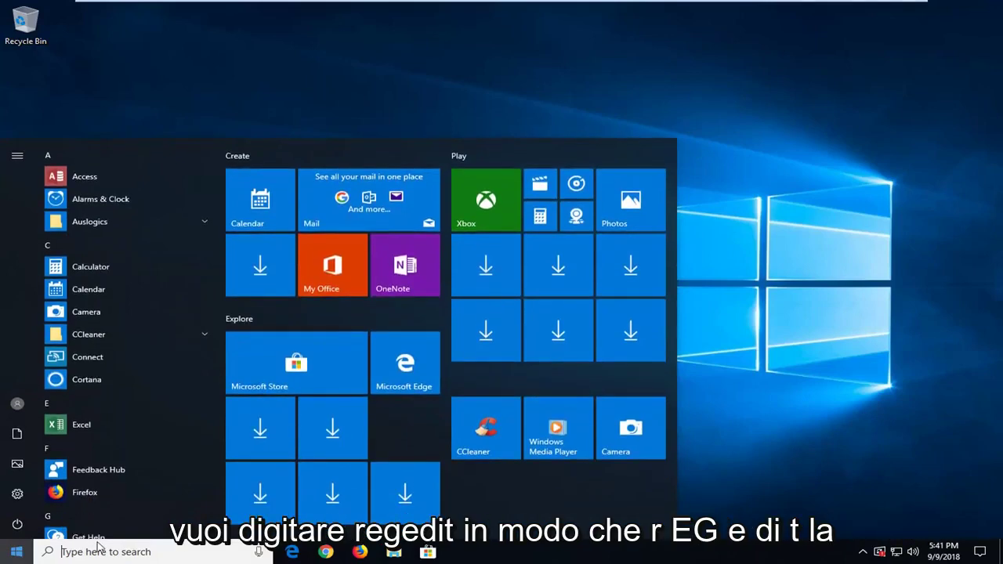
{"action": "type", "text": "regedit"}
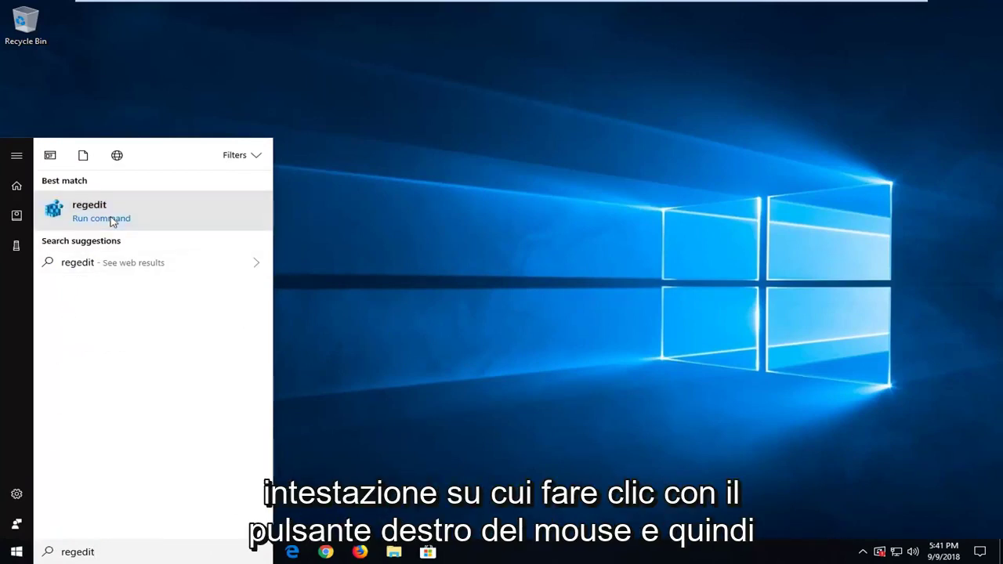
{"action": "right_click", "coordinate": [111, 220]}
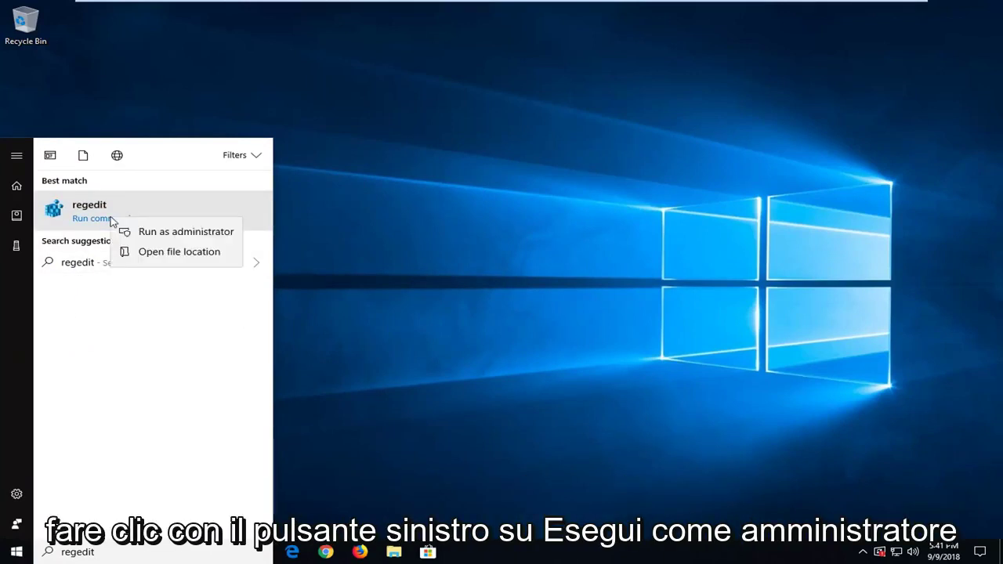
{"action": "left_click", "coordinate": [161, 233]}
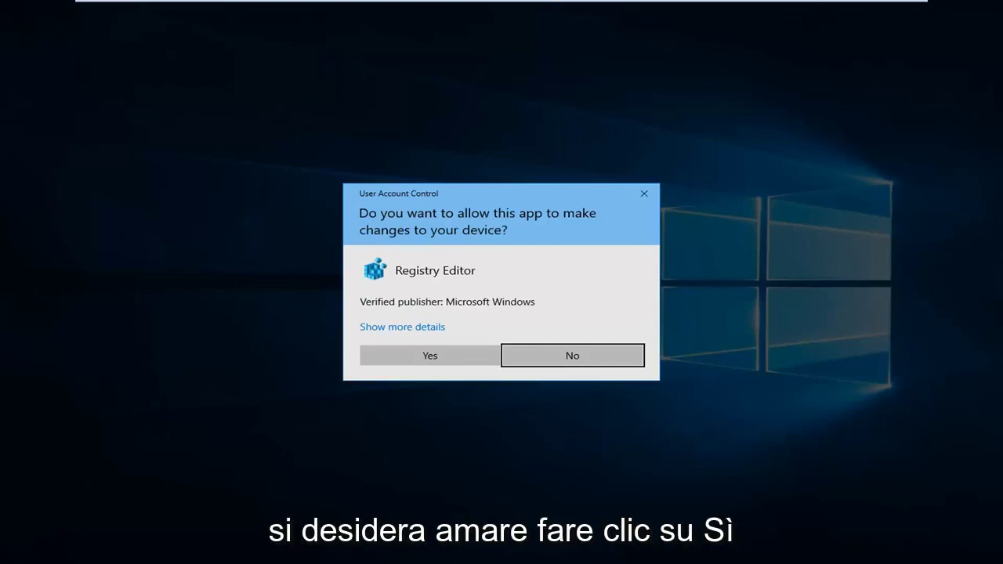
{"action": "left_click", "coordinate": [438, 357]}
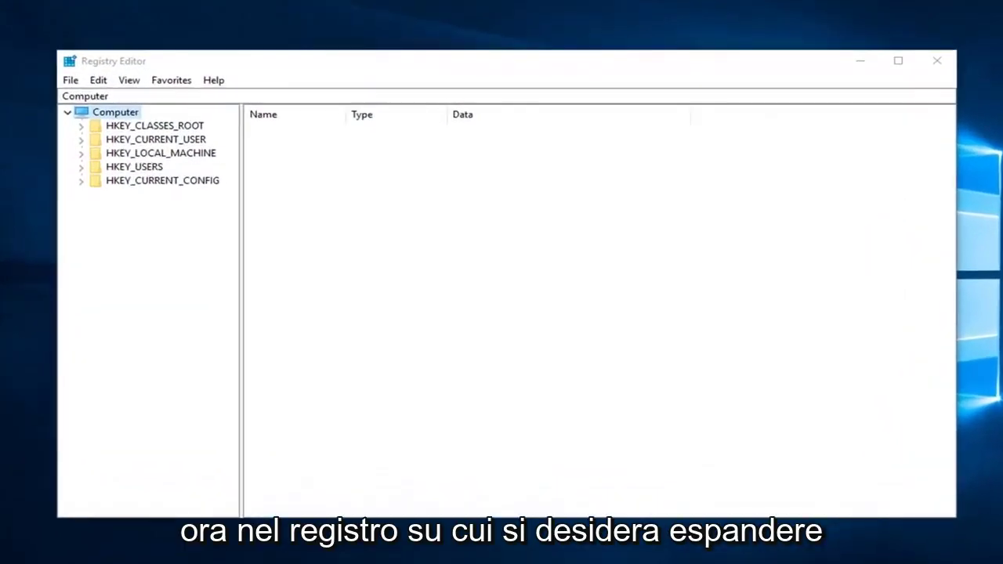
- Expand HKEY_LOCAL_MACHINE > SOFTWARE > Microsoft and widen the key tree pane
{"action": "left_click", "coordinate": [135, 154]}
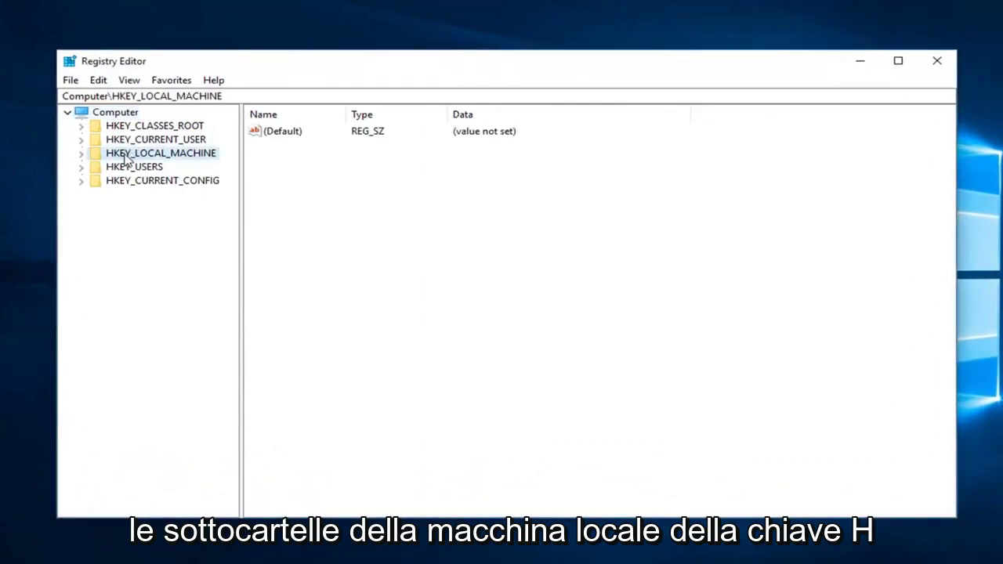
{"action": "left_click", "coordinate": [81, 156]}
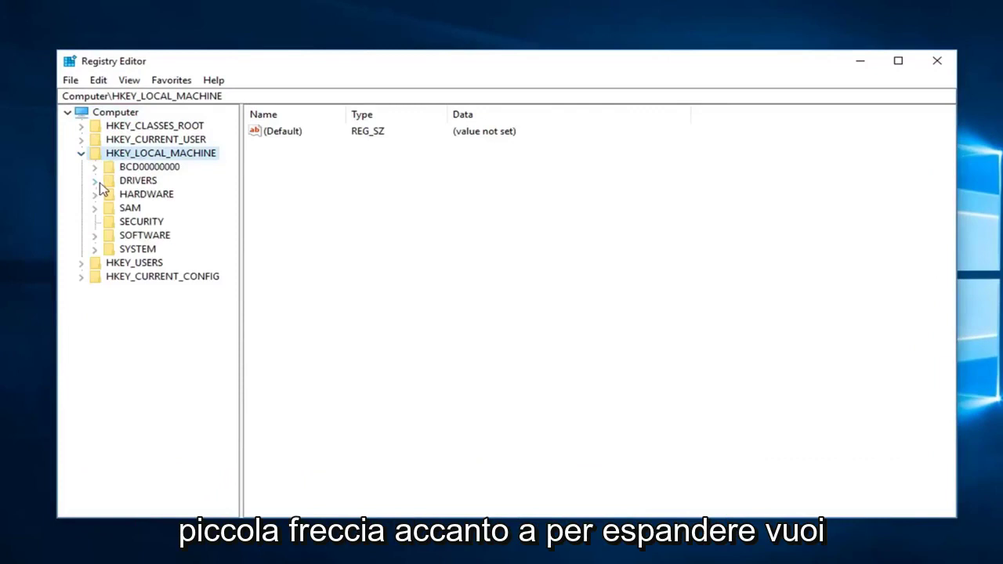
{"action": "left_click", "coordinate": [93, 236]}
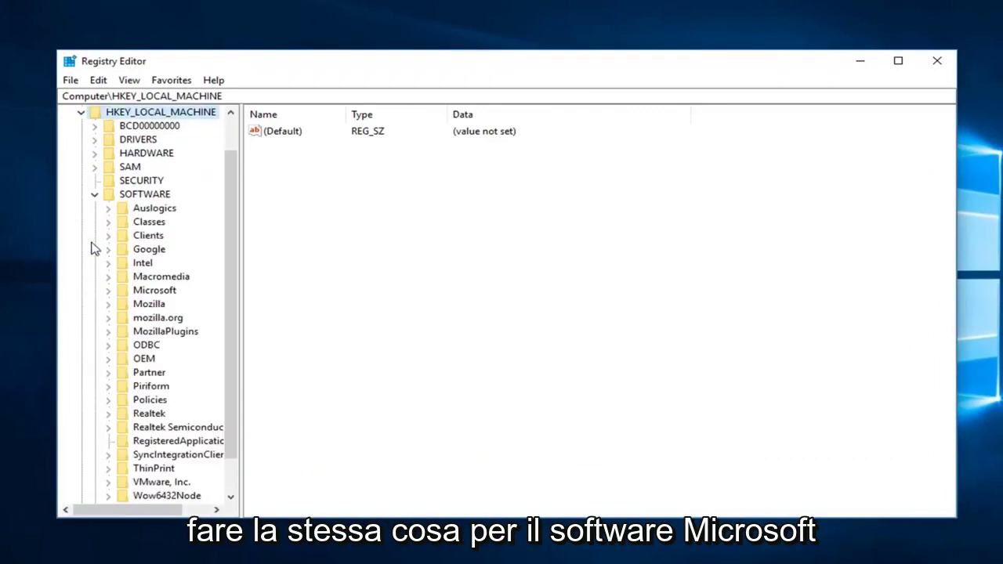
{"action": "left_click", "coordinate": [108, 304]}
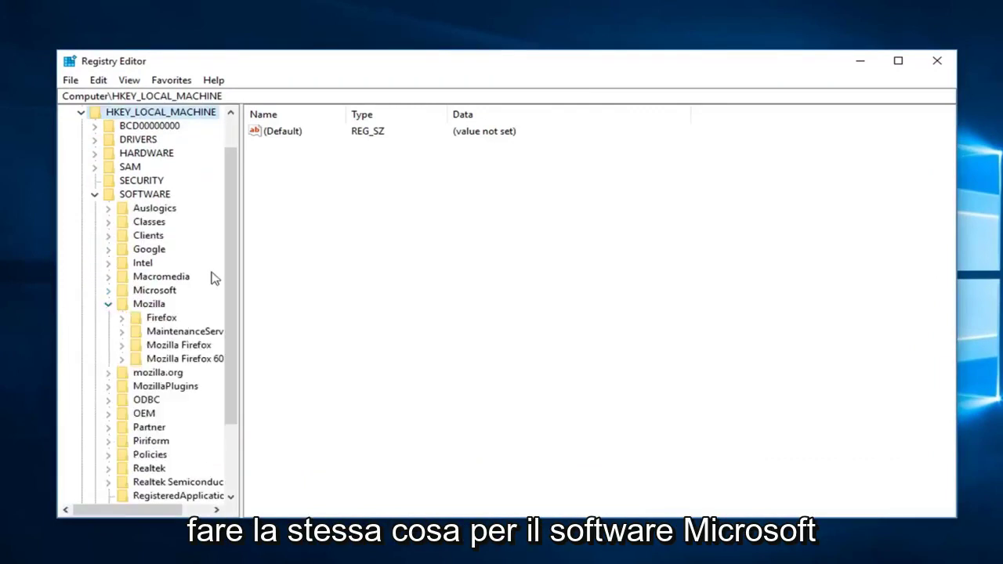
{"action": "left_click", "coordinate": [108, 304]}
{"action": "left_click", "coordinate": [108, 290]}
{"action": "left_click_drag", "start_coordinate": [240, 264], "coordinate": [400, 268]}
{"action": "scroll", "coordinate": [164, 284], "scroll_direction": "down", "scroll_amount": 15}
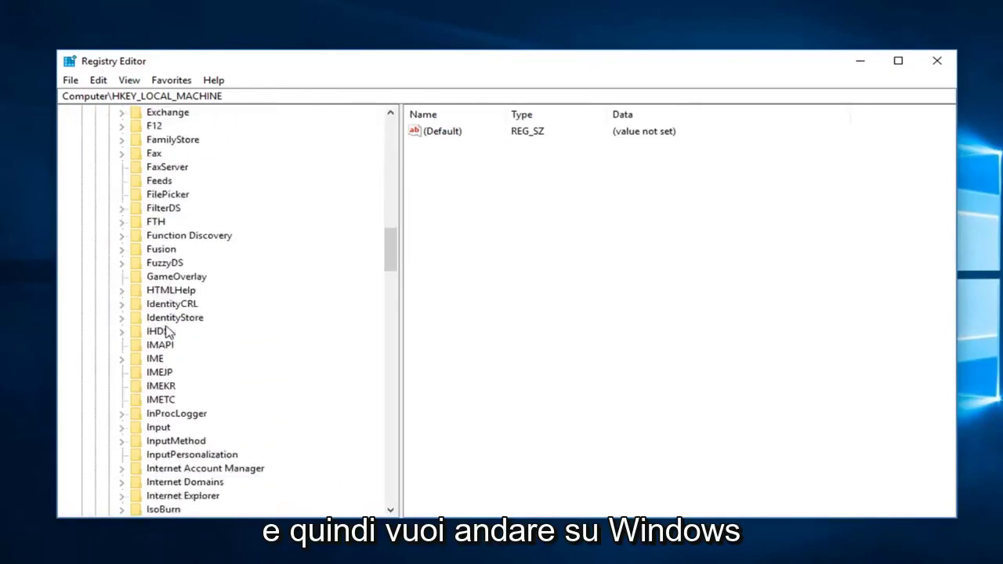
{"action": "scroll", "coordinate": [167, 332], "scroll_direction": "down", "scroll_amount": 20}
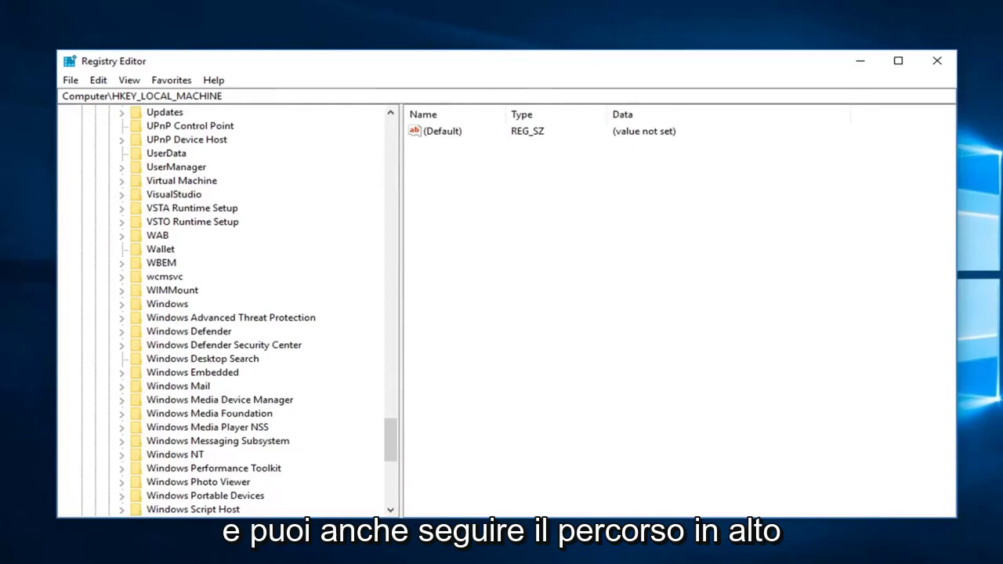
- Expand Windows > CurrentVersion > SideBySide and select the Winners key
{"action": "left_click", "coordinate": [132, 307]}
{"action": "left_click", "coordinate": [122, 304]}
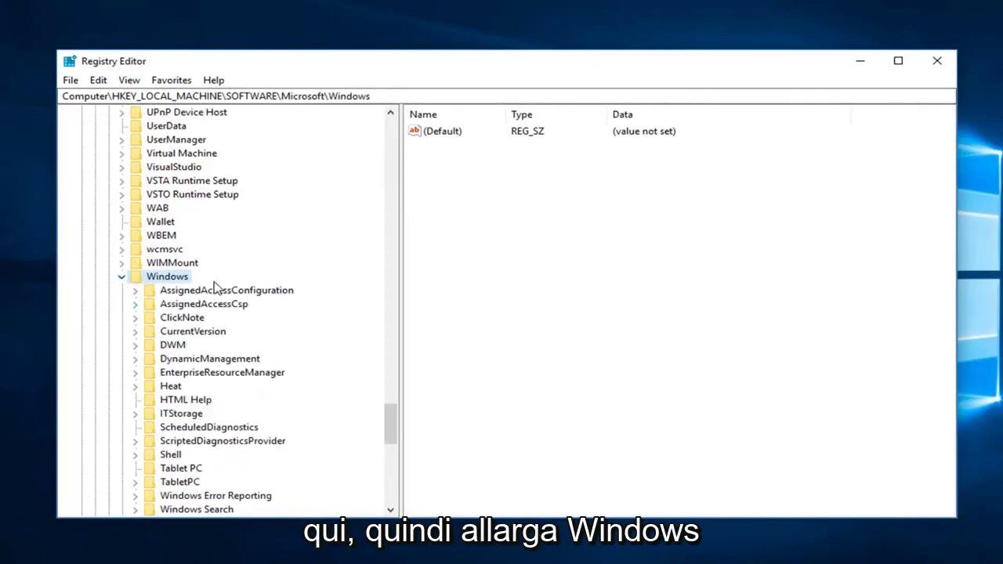
{"action": "left_click", "coordinate": [187, 331]}
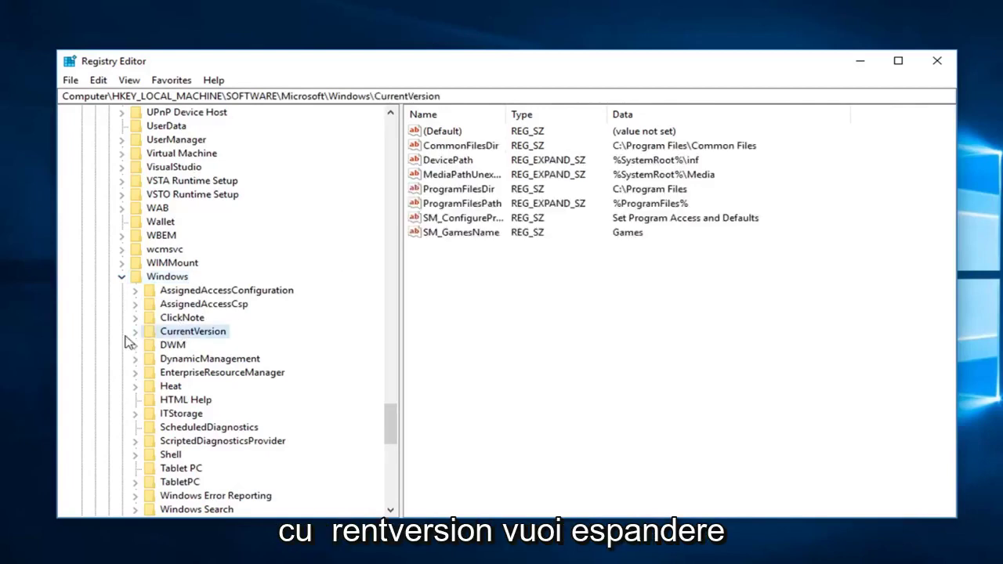
{"action": "left_click", "coordinate": [136, 331]}
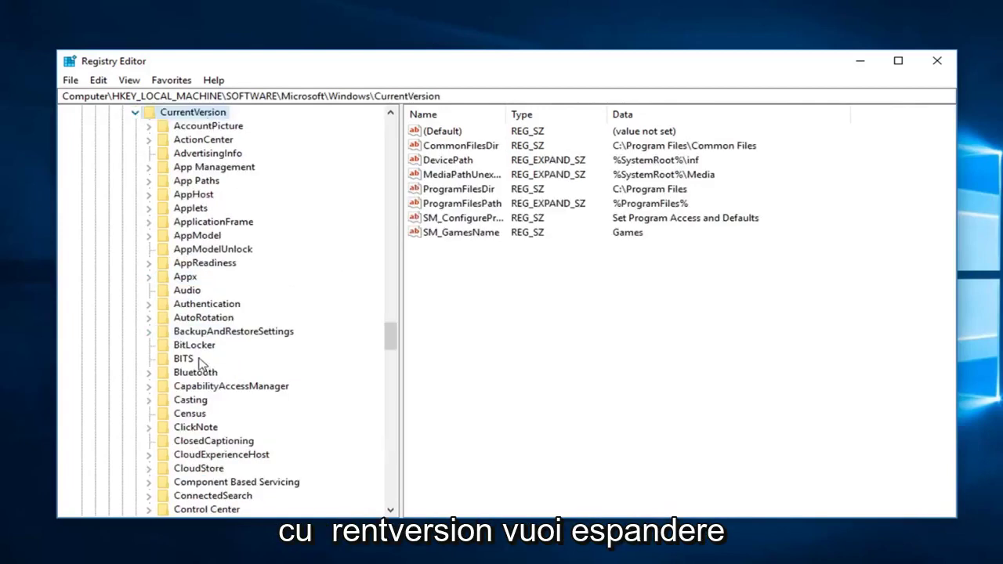
{"action": "scroll", "coordinate": [188, 356], "scroll_direction": "down", "scroll_amount": 4}
{"action": "scroll", "coordinate": [180, 357], "scroll_direction": "down", "scroll_amount": 15}
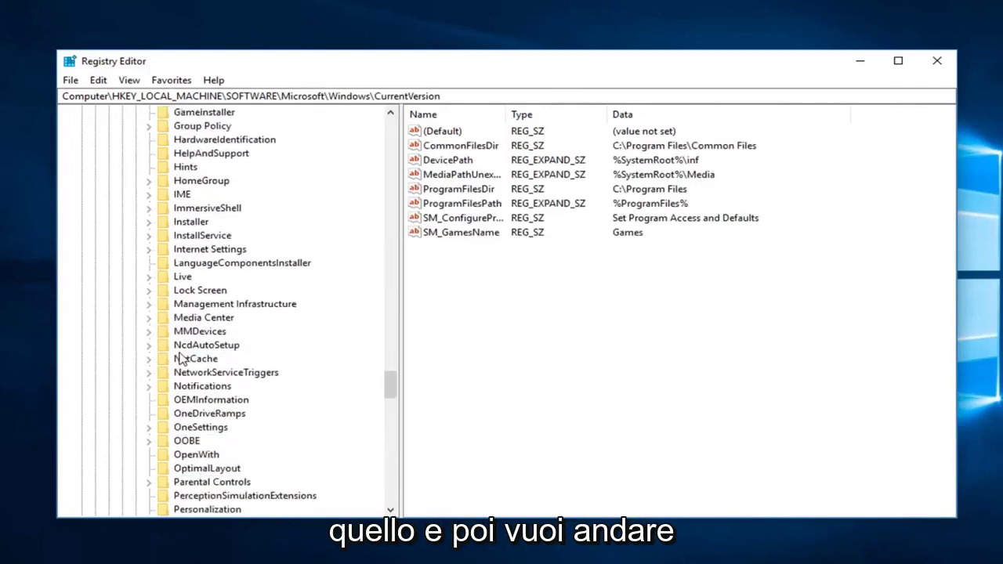
{"action": "scroll", "coordinate": [183, 360], "scroll_direction": "down", "scroll_amount": 8}
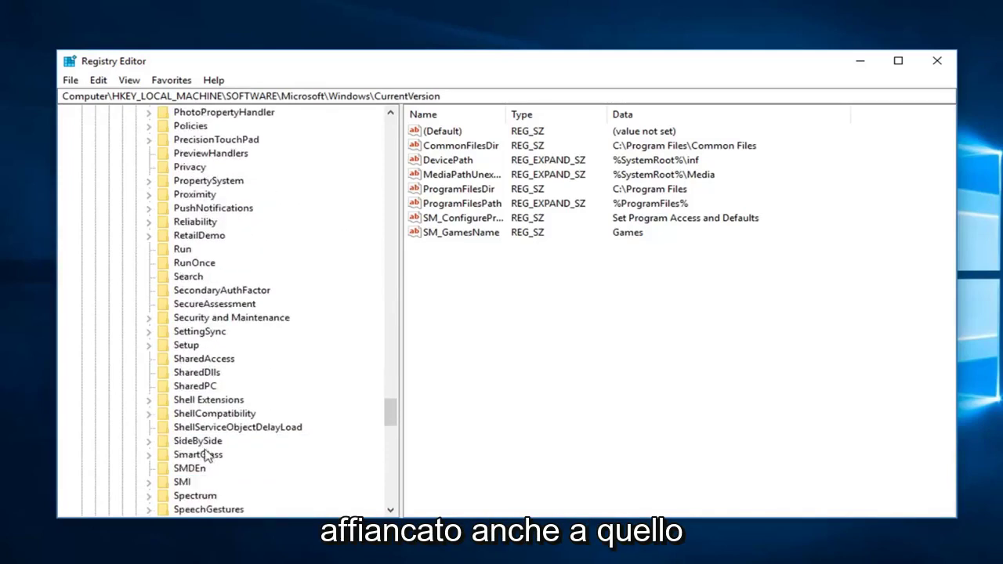
{"action": "left_click", "coordinate": [200, 443]}
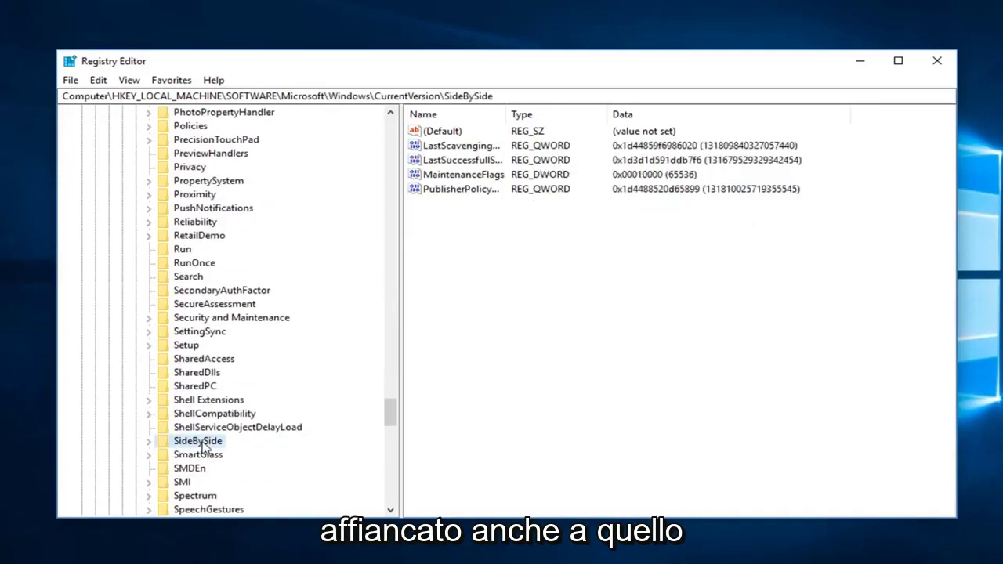
{"action": "left_click", "coordinate": [149, 441]}
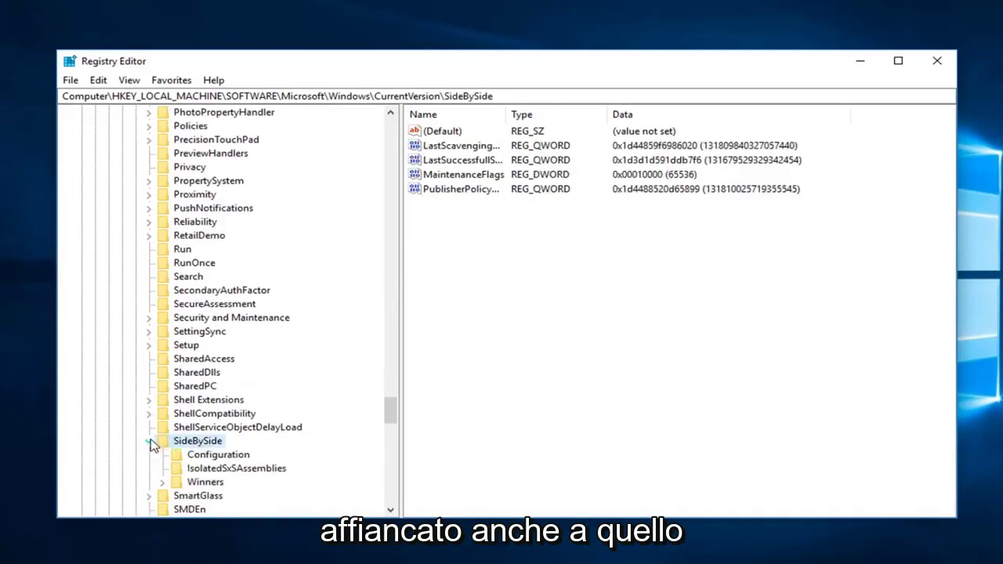
{"action": "left_click", "coordinate": [205, 482]}
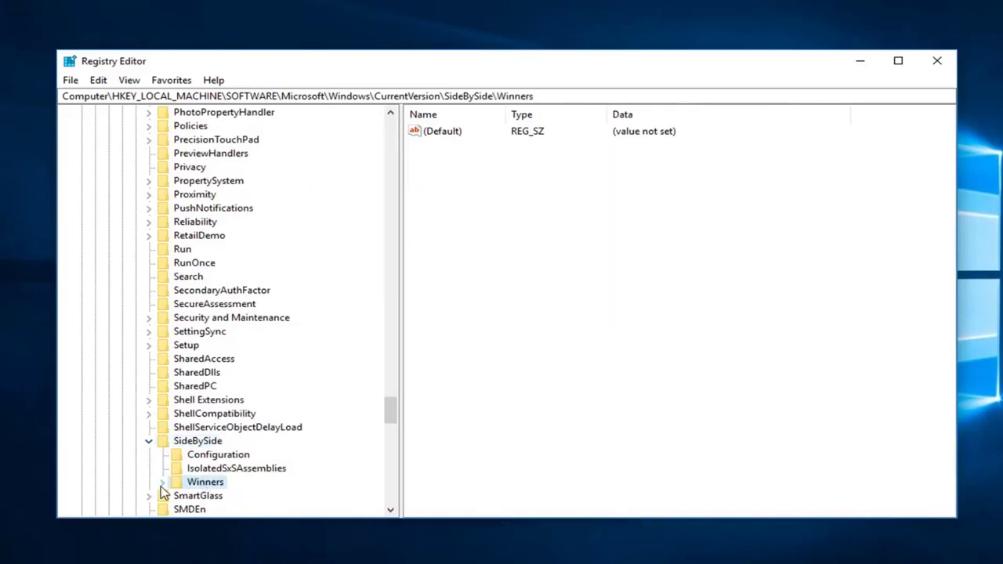
- Expand Winners and scroll its subkeys until x86_policy.9.0.microsoft.vc90.crt is visible
{"action": "left_click", "coordinate": [161, 484]}
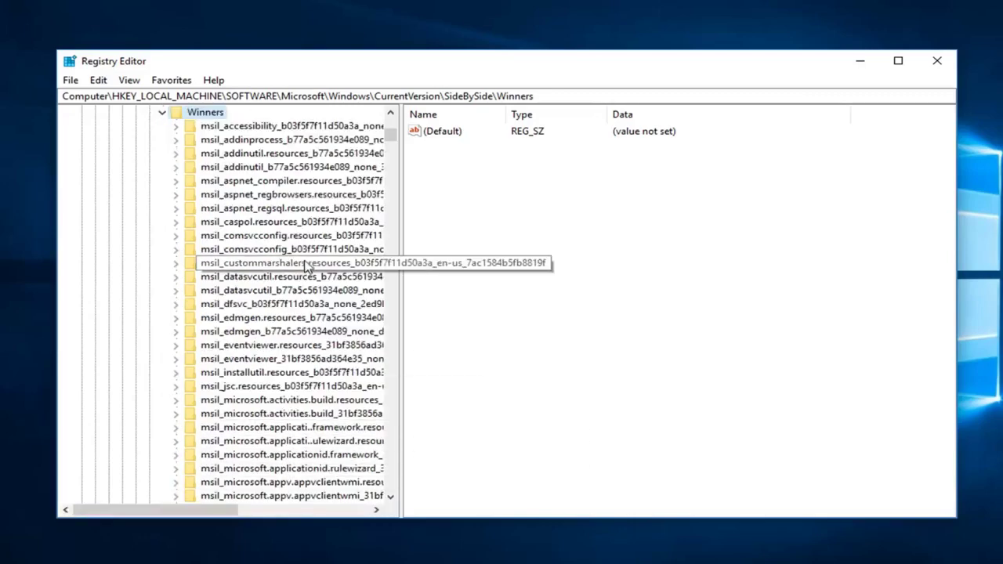
{"action": "scroll", "coordinate": [258, 259], "scroll_direction": "down", "scroll_amount": 15}
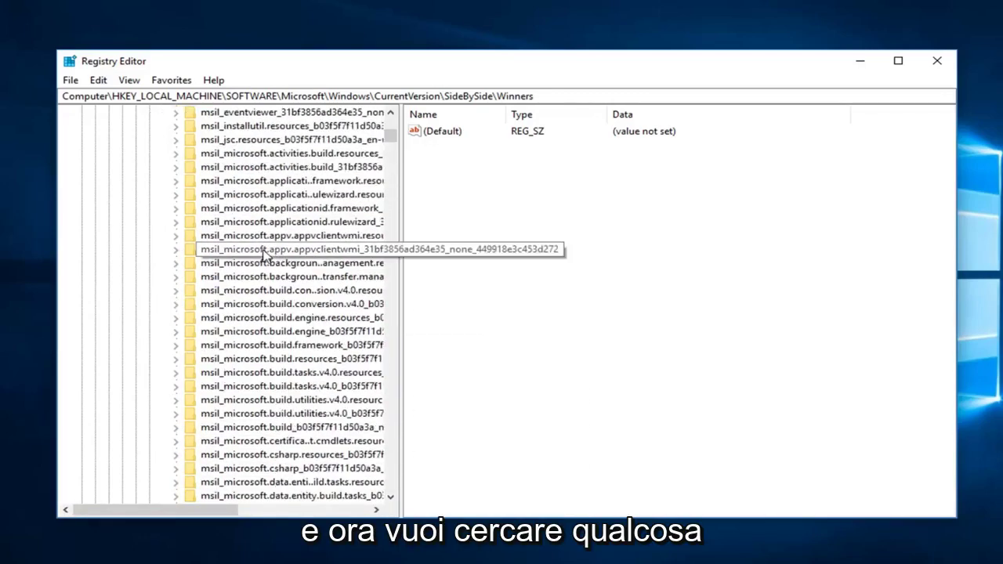
{"action": "scroll", "coordinate": [252, 300], "scroll_direction": "down", "scroll_amount": 4}
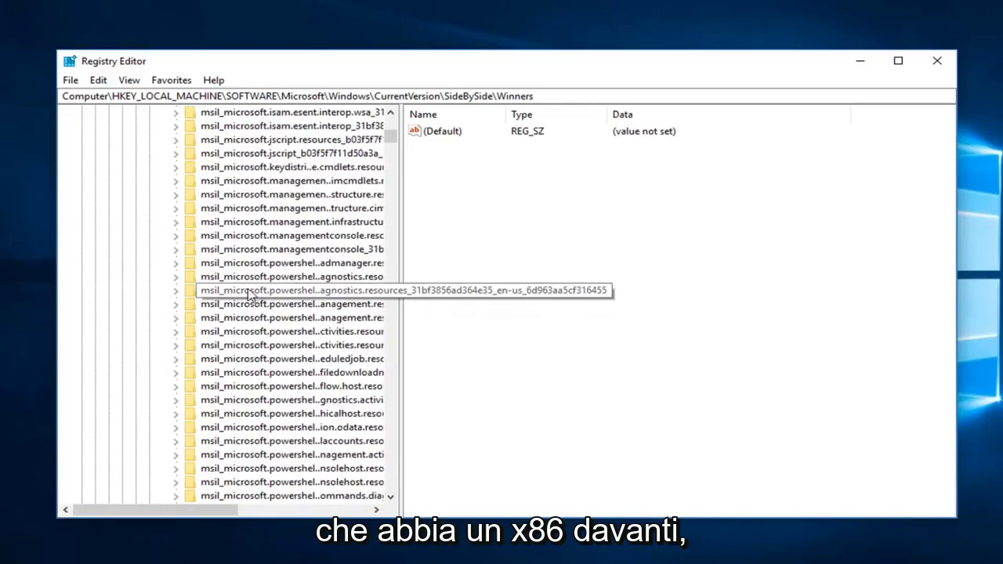
{"action": "scroll", "coordinate": [249, 292], "scroll_direction": "down", "scroll_amount": 20}
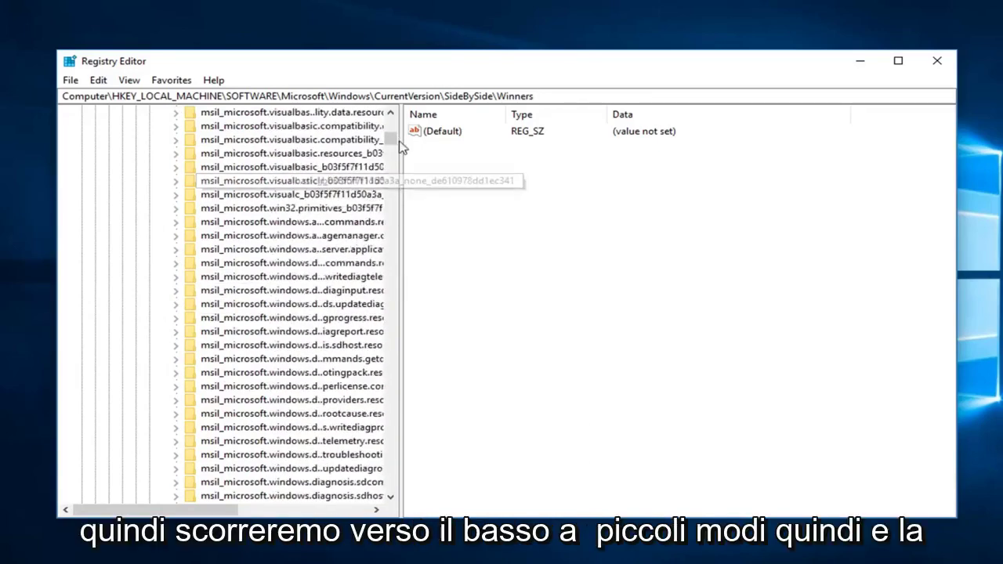
{"action": "scroll", "coordinate": [386, 256], "scroll_direction": "down", "scroll_amount": 20}
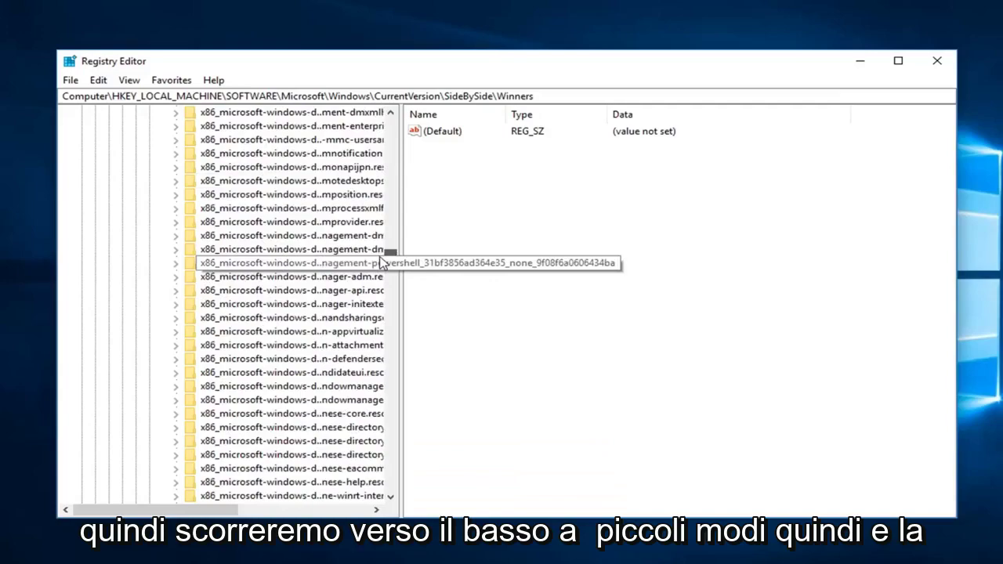
{"action": "scroll", "coordinate": [380, 252], "scroll_direction": "up", "scroll_amount": 20}
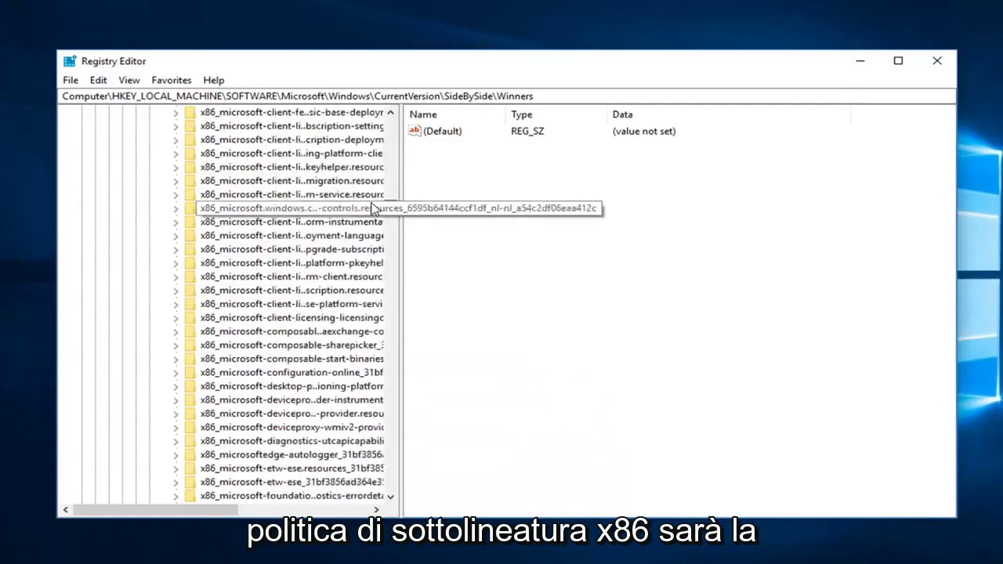
{"action": "scroll", "coordinate": [373, 208], "scroll_direction": "up", "scroll_amount": 20}
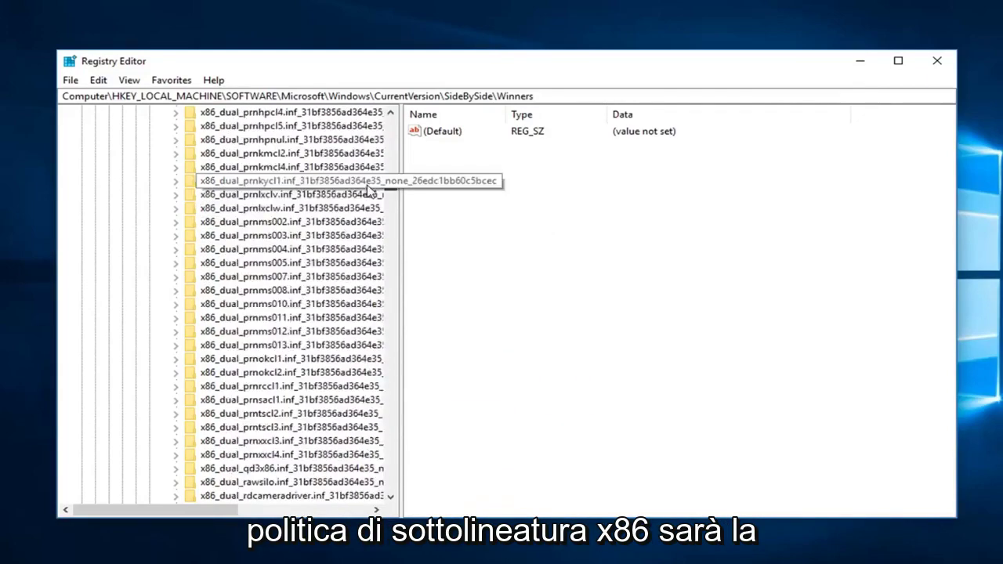
{"action": "scroll", "coordinate": [371, 209], "scroll_direction": "down", "scroll_amount": 20}
{"action": "scroll", "coordinate": [371, 209], "scroll_direction": "down", "scroll_amount": 20}
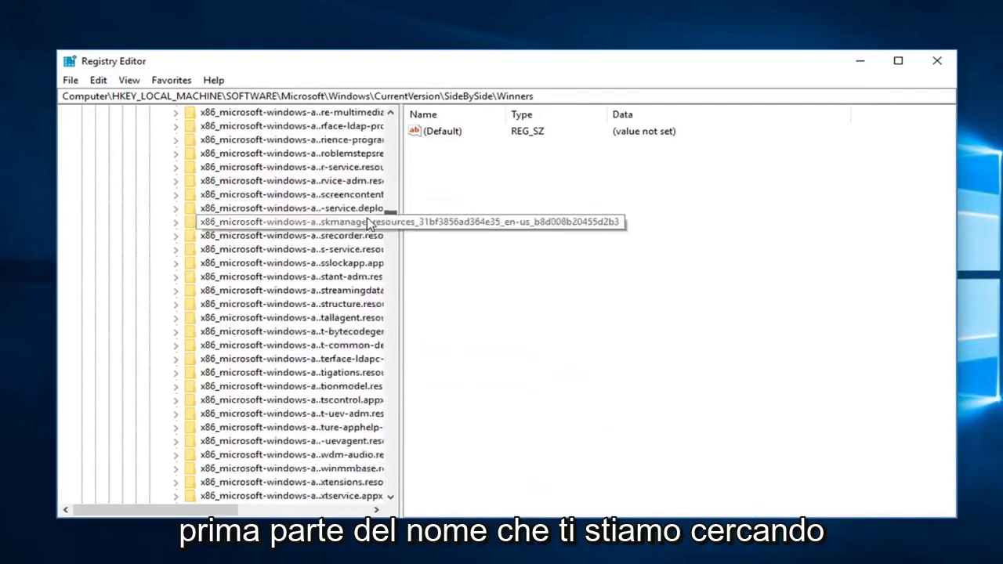
{"action": "scroll", "coordinate": [370, 266], "scroll_direction": "down", "scroll_amount": 20}
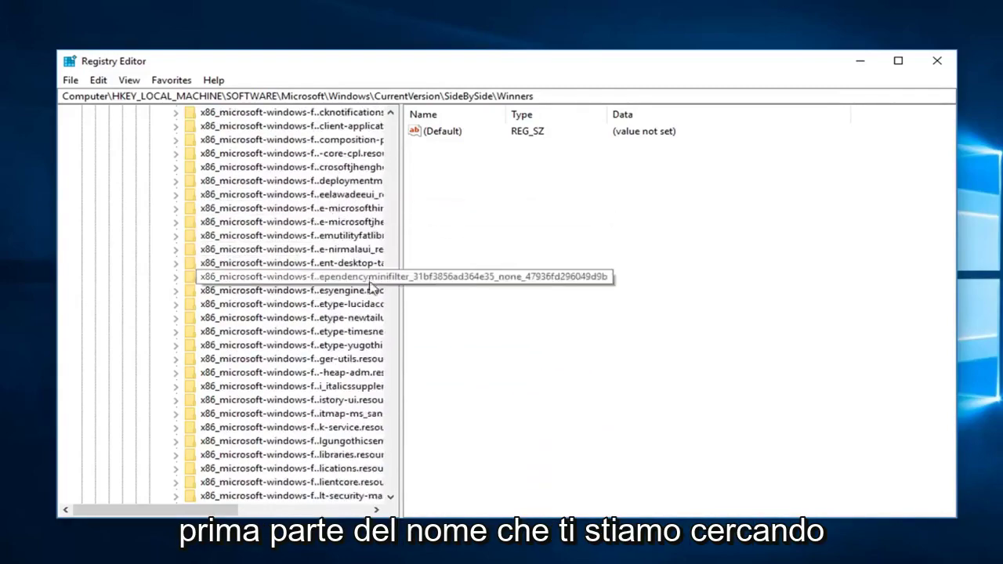
{"action": "left_click_drag", "start_coordinate": [386, 391], "coordinate": [389, 478]}
{"action": "scroll", "coordinate": [276, 338], "scroll_direction": "up", "scroll_amount": 6}
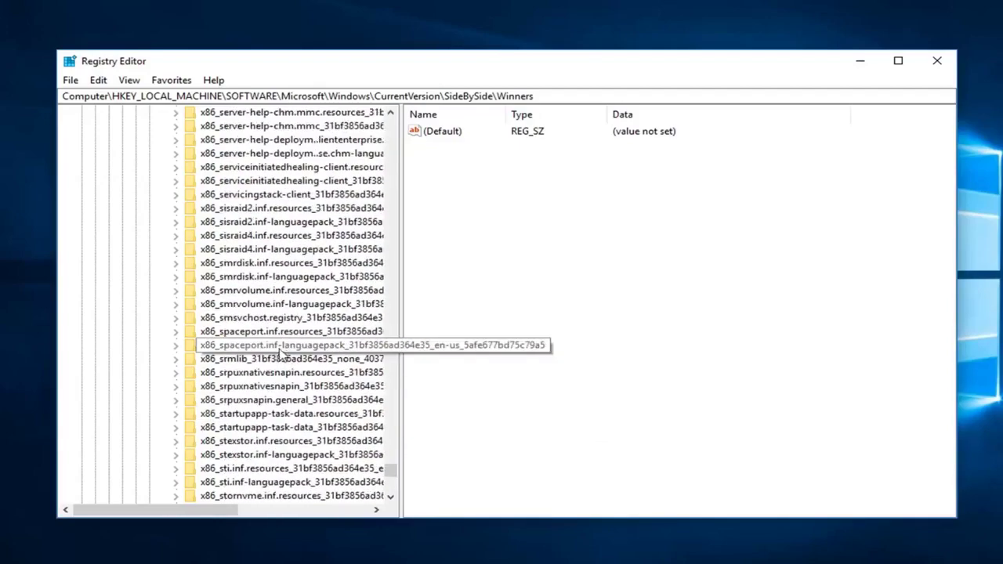
{"action": "scroll", "coordinate": [275, 329], "scroll_direction": "up", "scroll_amount": 2}
{"action": "scroll", "coordinate": [275, 329], "scroll_direction": "up", "scroll_amount": 4}
{"action": "scroll", "coordinate": [274, 333], "scroll_direction": "down", "scroll_amount": 18}
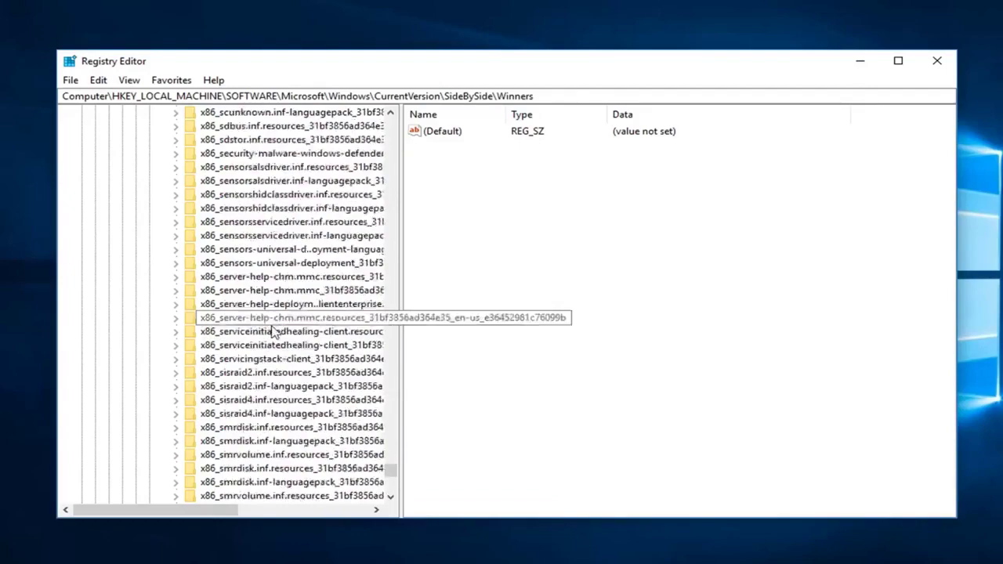
{"action": "scroll", "coordinate": [272, 330], "scroll_direction": "down", "scroll_amount": 20}
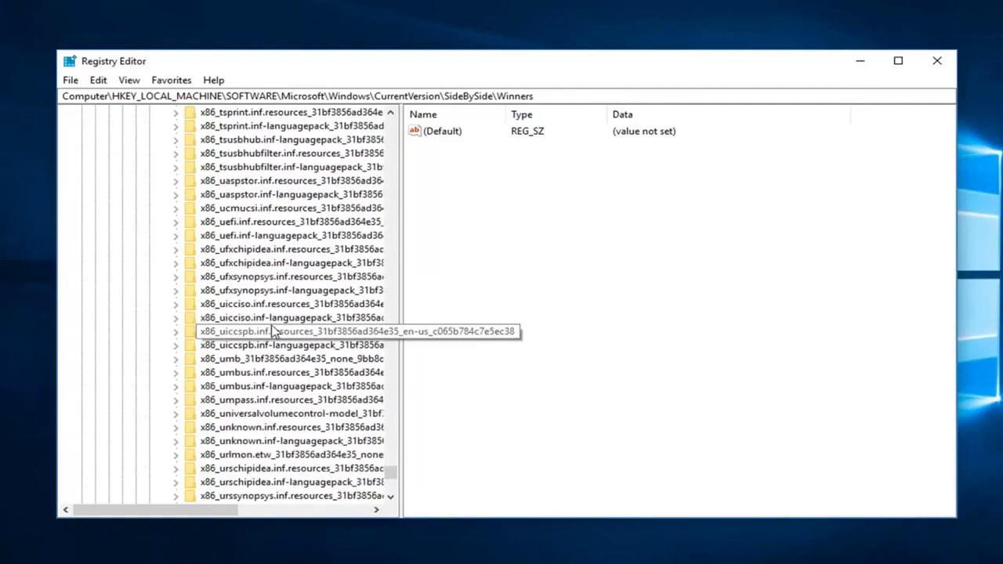
{"action": "scroll", "coordinate": [273, 329], "scroll_direction": "up", "scroll_amount": 20}
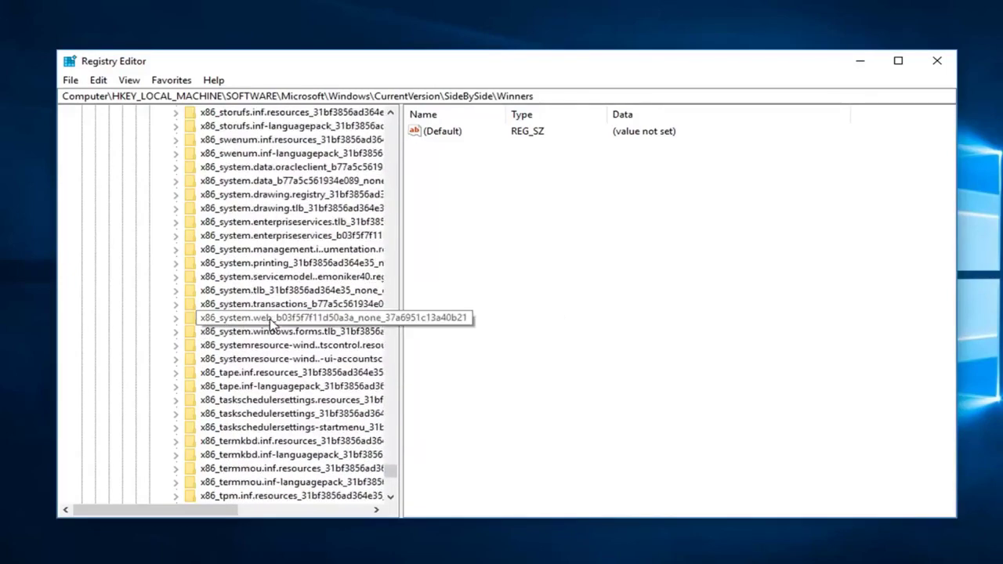
{"action": "scroll", "coordinate": [266, 323], "scroll_direction": "up", "scroll_amount": 20}
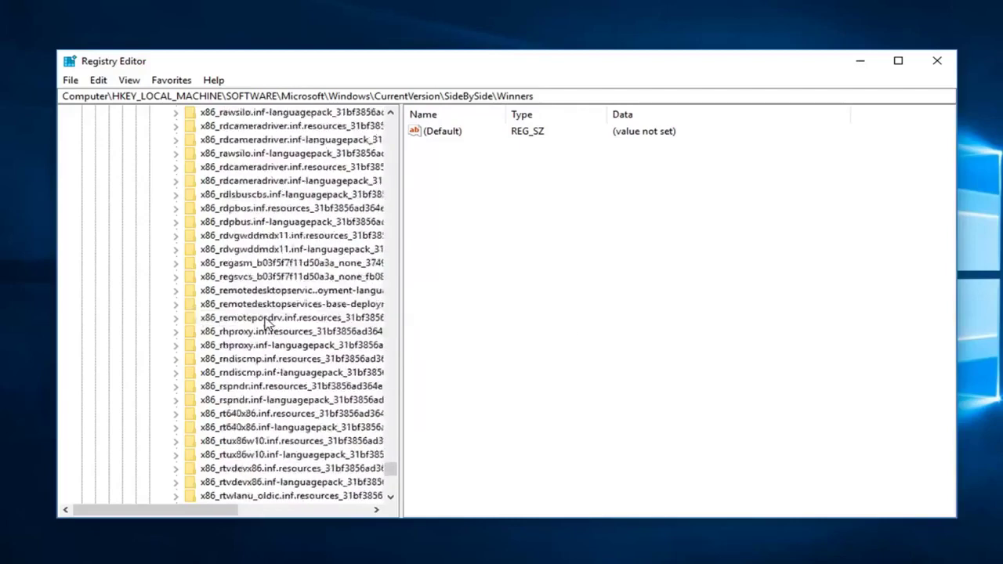
{"action": "scroll", "coordinate": [250, 313], "scroll_direction": "up", "scroll_amount": 20}
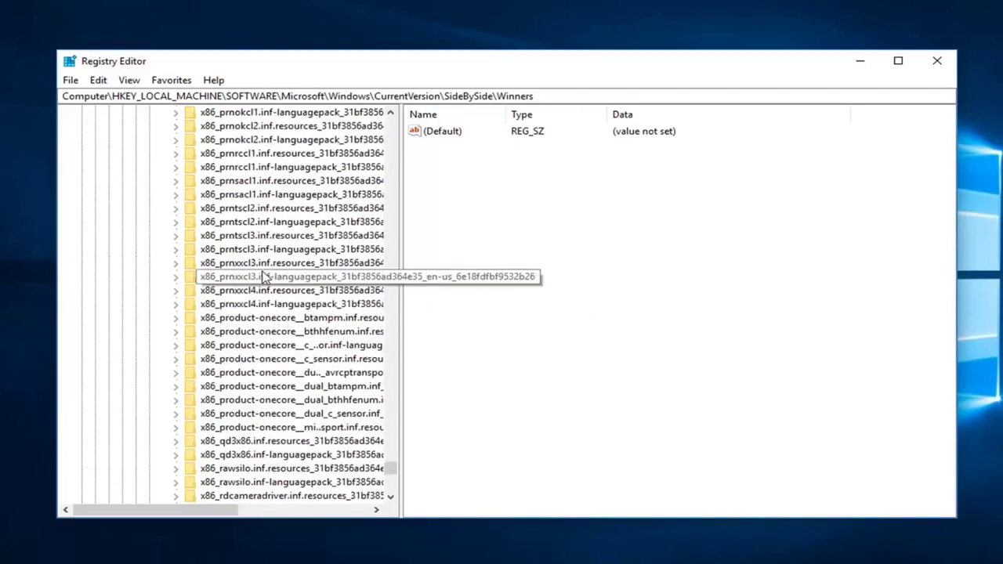
{"action": "scroll", "coordinate": [259, 281], "scroll_direction": "down", "scroll_amount": 20}
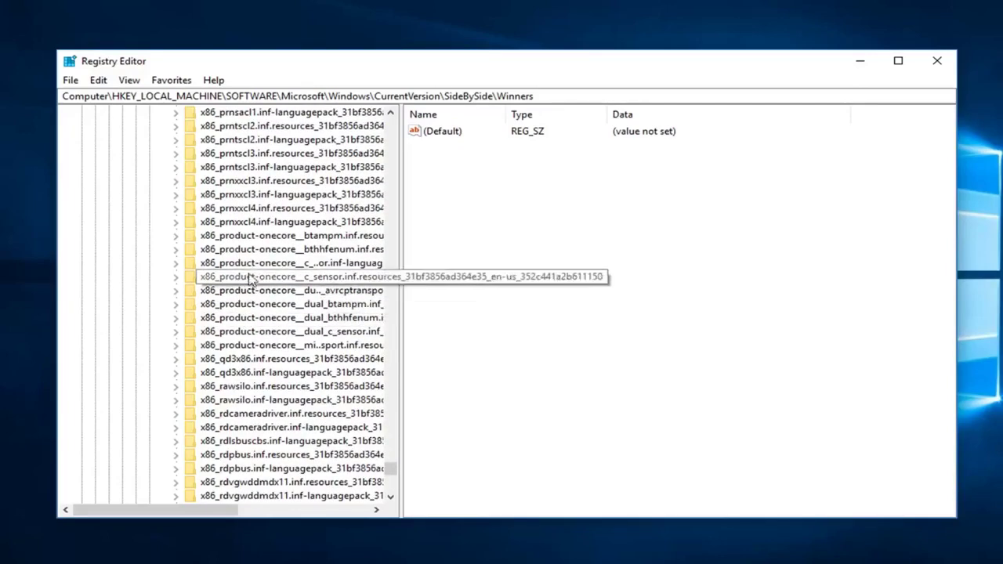
{"action": "scroll", "coordinate": [241, 255], "scroll_direction": "up", "scroll_amount": 20}
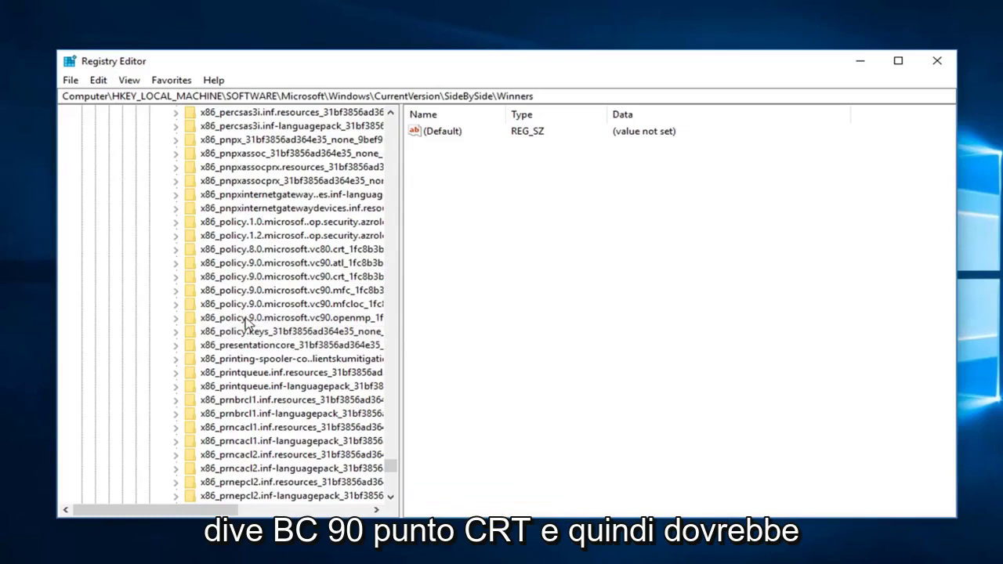
- Select x86_policy.9.0.microsoft.vc90.crt, widen the tree, and open its 9.0 subkey
{"action": "left_click", "coordinate": [337, 276]}
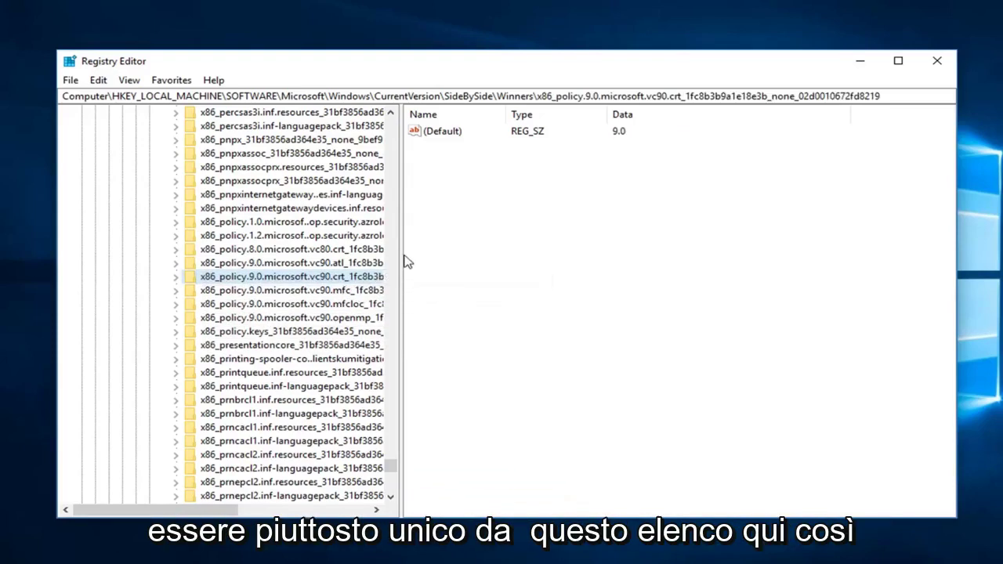
{"action": "left_click_drag", "start_coordinate": [402, 258], "coordinate": [455, 264]}
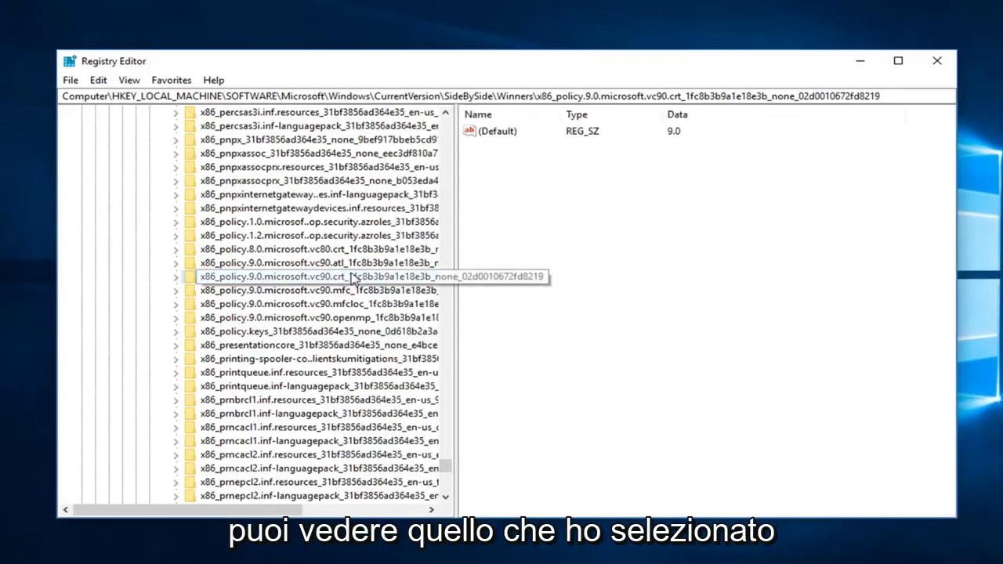
{"action": "left_click", "coordinate": [177, 278]}
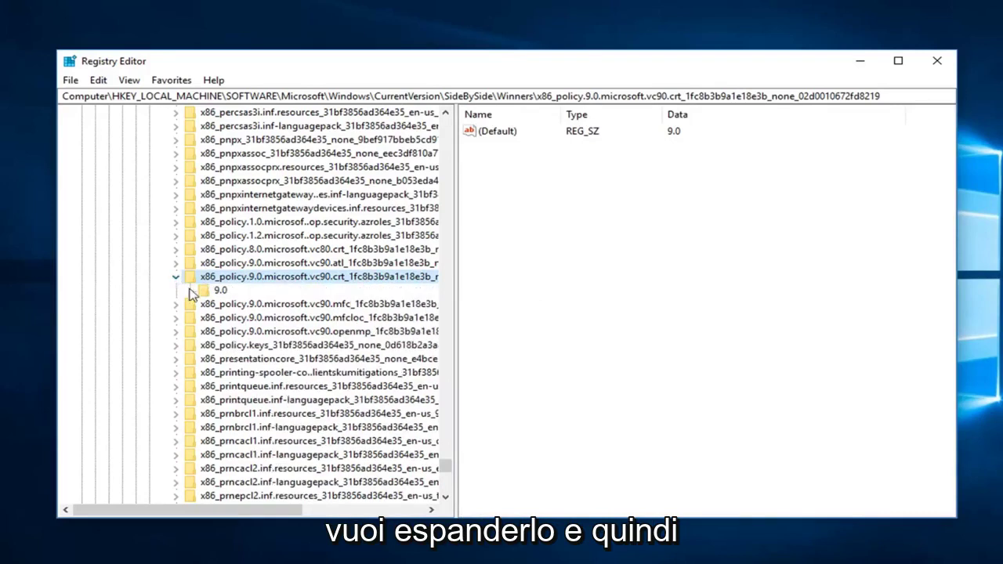
{"action": "left_click", "coordinate": [212, 294]}
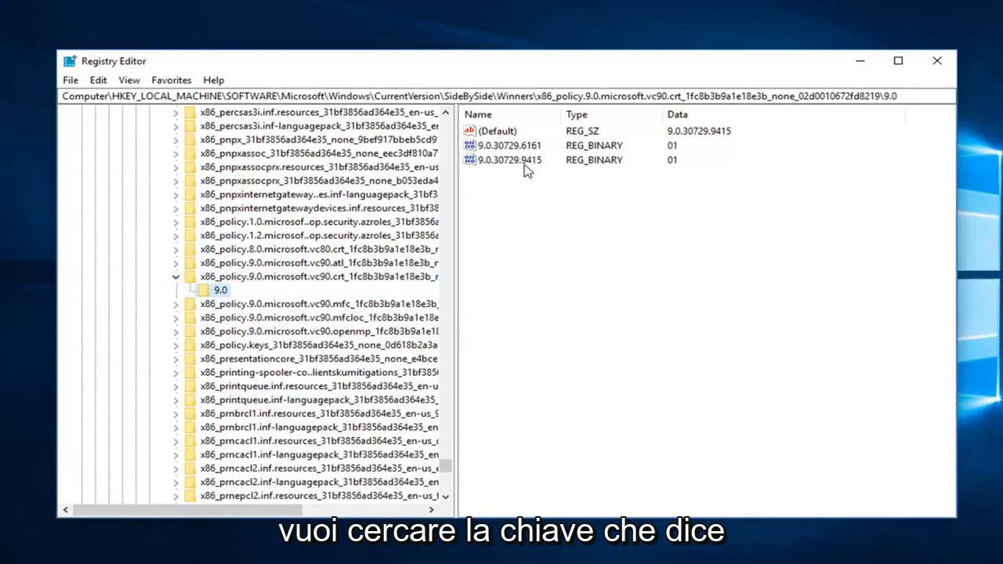
- Compare the (Default) value with versions 9.0.30729.6161 and 9.0.30729.9415
{"action": "left_click", "coordinate": [489, 131]}
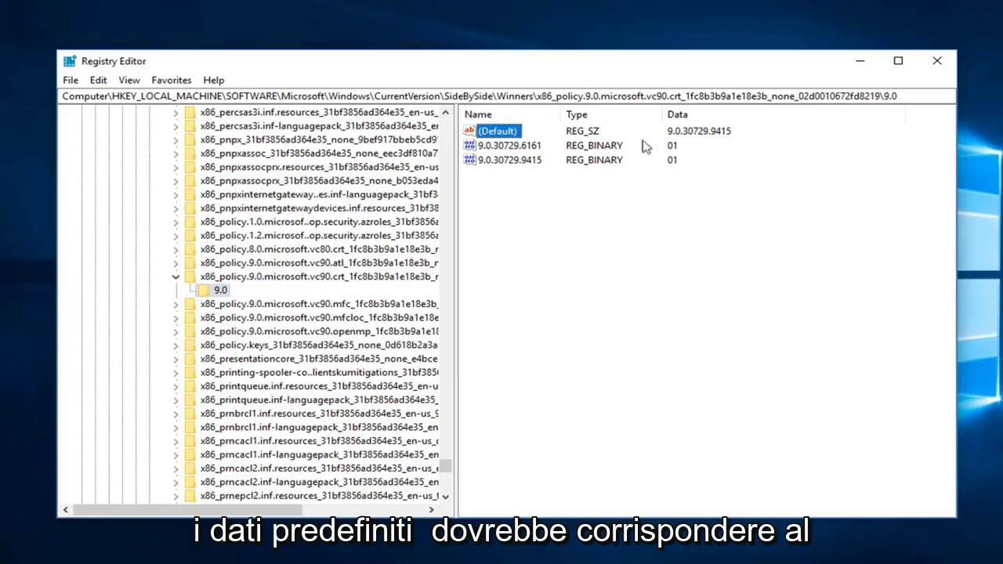
{"action": "key", "text": "Down"}
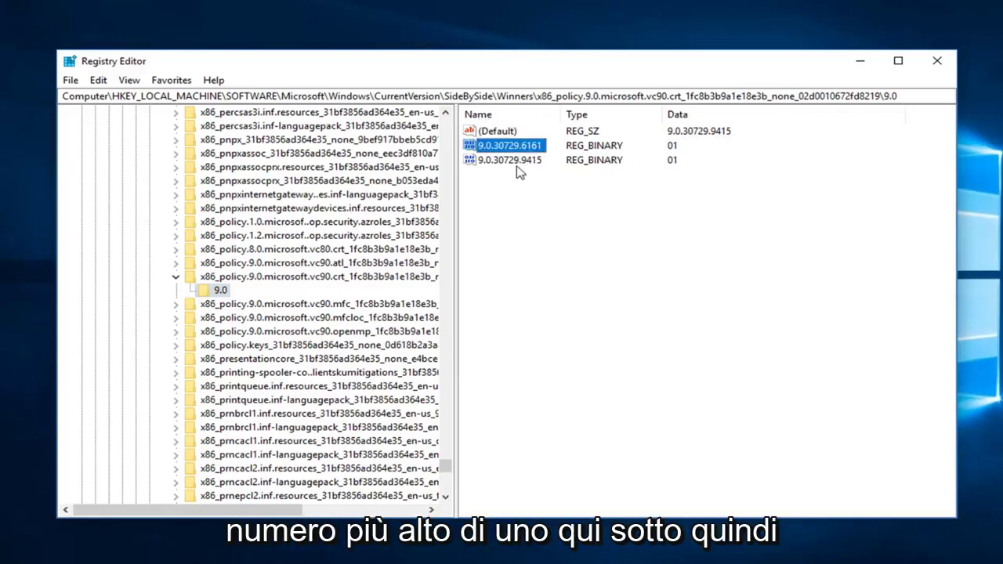
{"action": "key", "text": "Down"}
{"action": "left_click", "coordinate": [695, 133]}
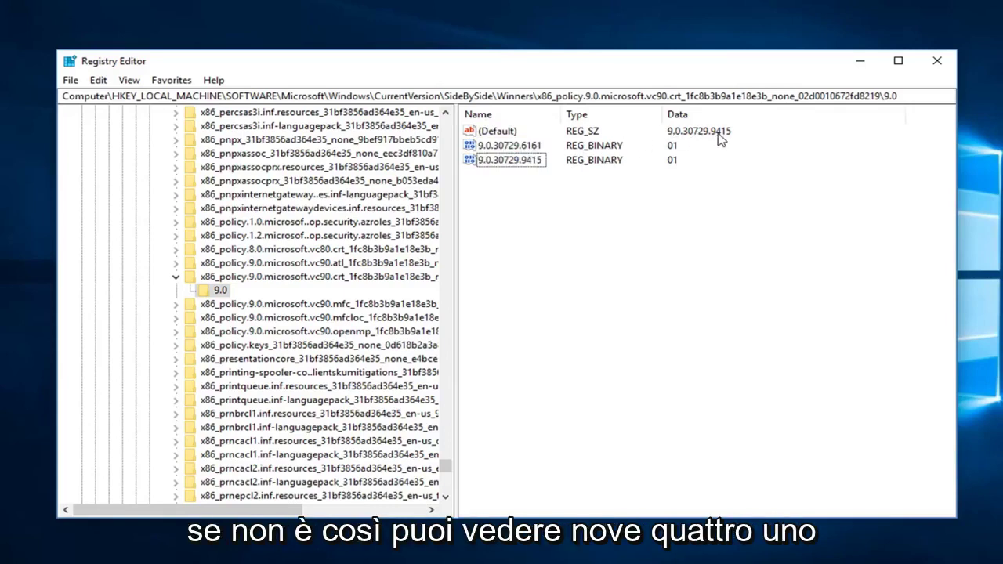
{"action": "left_click", "coordinate": [525, 164]}
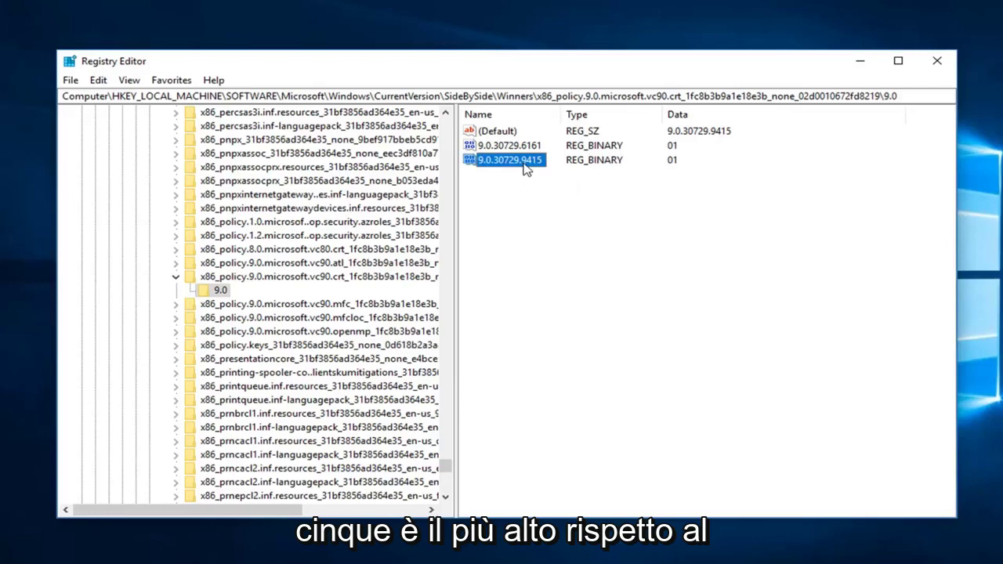
{"action": "left_click", "coordinate": [527, 145]}
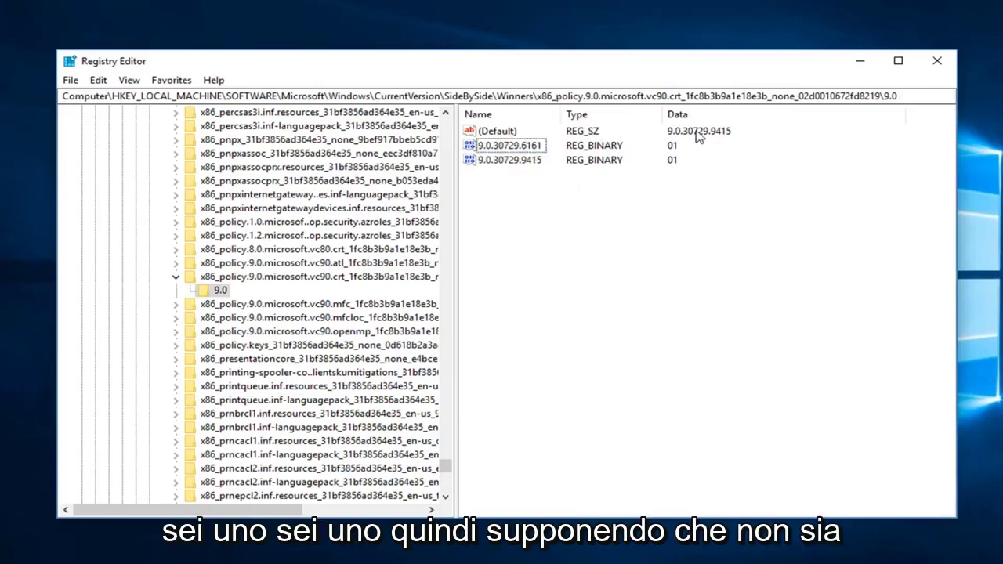
- Open the (Default) value's data and cancel without changing it
{"action": "left_click", "coordinate": [505, 131]}
{"action": "double_click", "coordinate": [501, 132]}
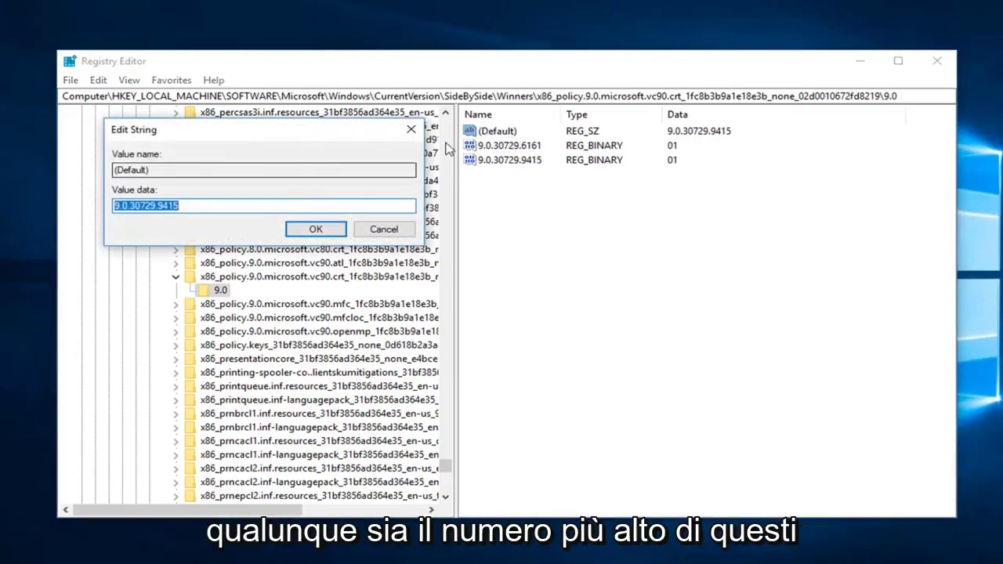
{"action": "left_click", "coordinate": [384, 232]}
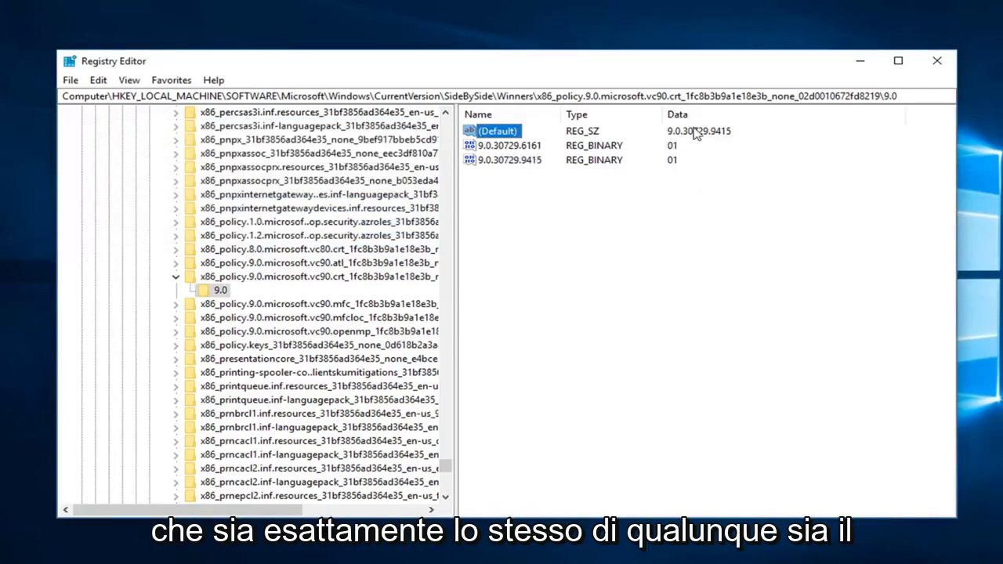
- Recheck 9.0.30729.6161 and 9.0.30729.9415 against (Default), then close Registry Editor
{"action": "left_click", "coordinate": [513, 148]}
{"action": "left_click", "coordinate": [517, 159]}
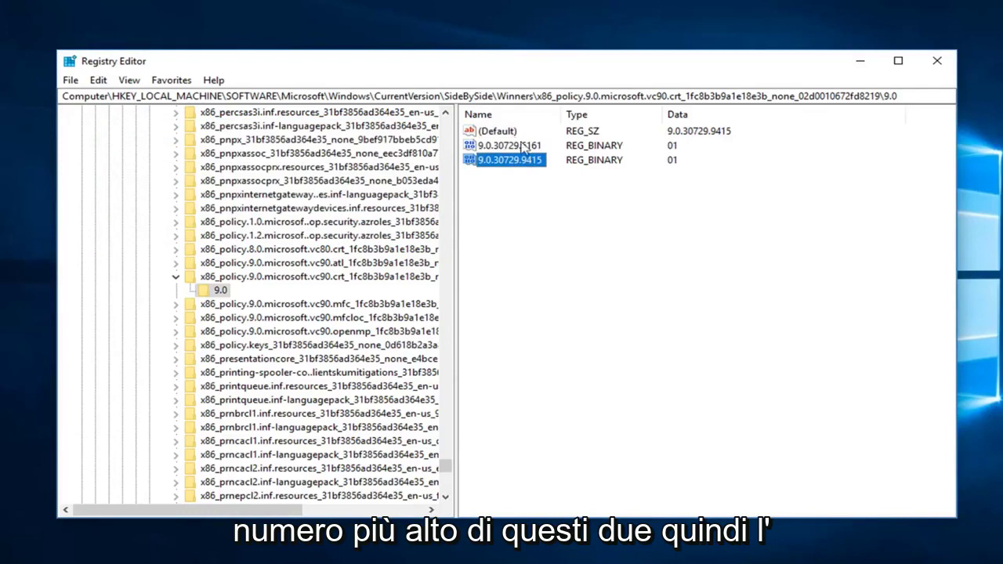
{"action": "left_click", "coordinate": [687, 132]}
{"action": "left_click", "coordinate": [516, 155]}
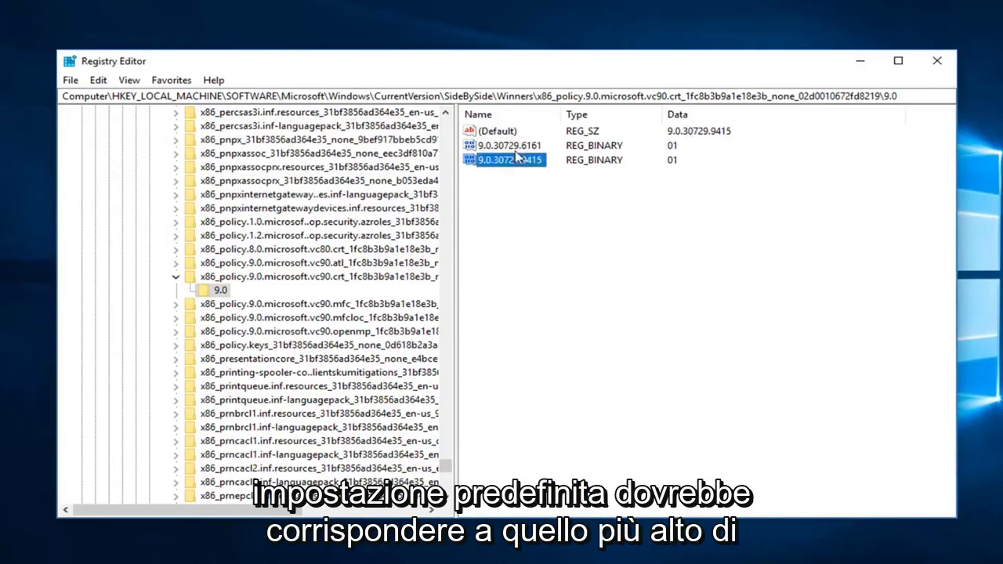
{"action": "left_click", "coordinate": [514, 147]}
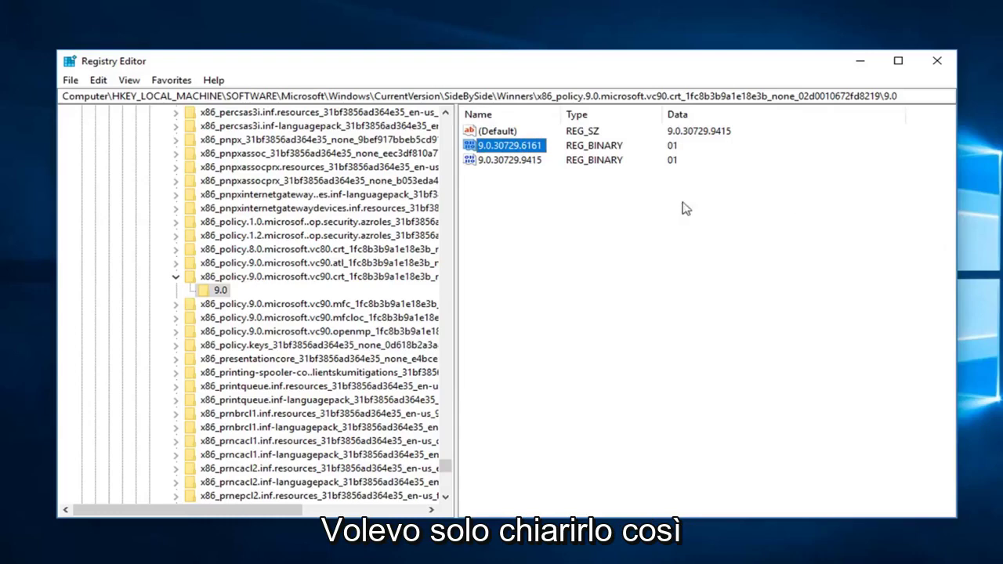
{"action": "left_click", "coordinate": [934, 61]}
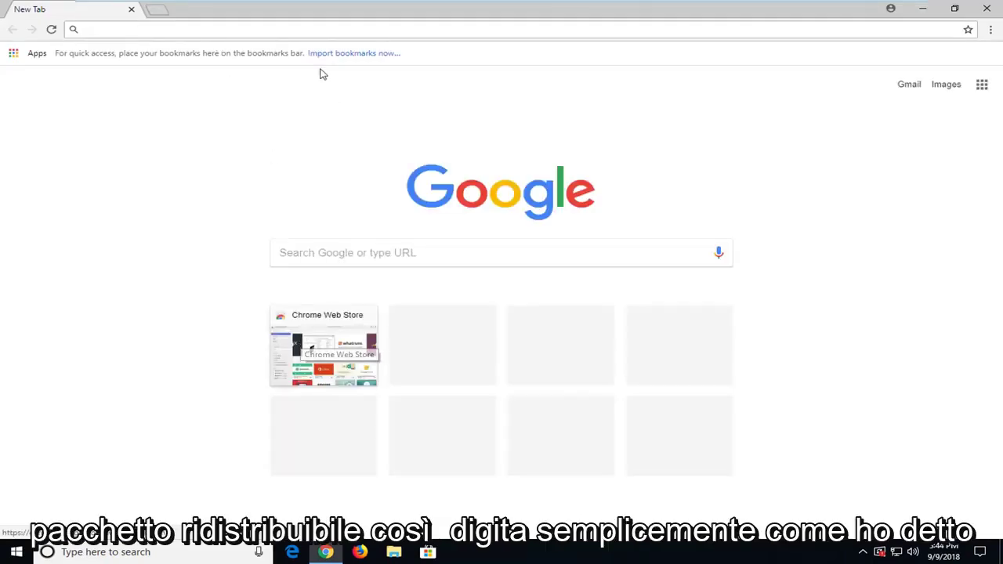
- Search Google for 'microsoft visual c++ redist'
{"action": "left_click", "coordinate": [329, 252]}
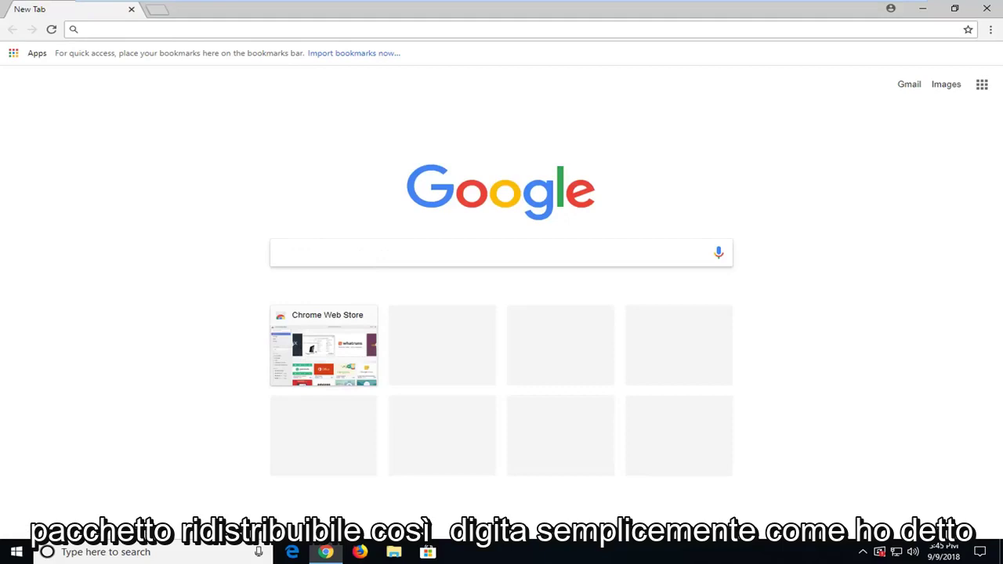
{"action": "type", "text": "microsoft vu"}
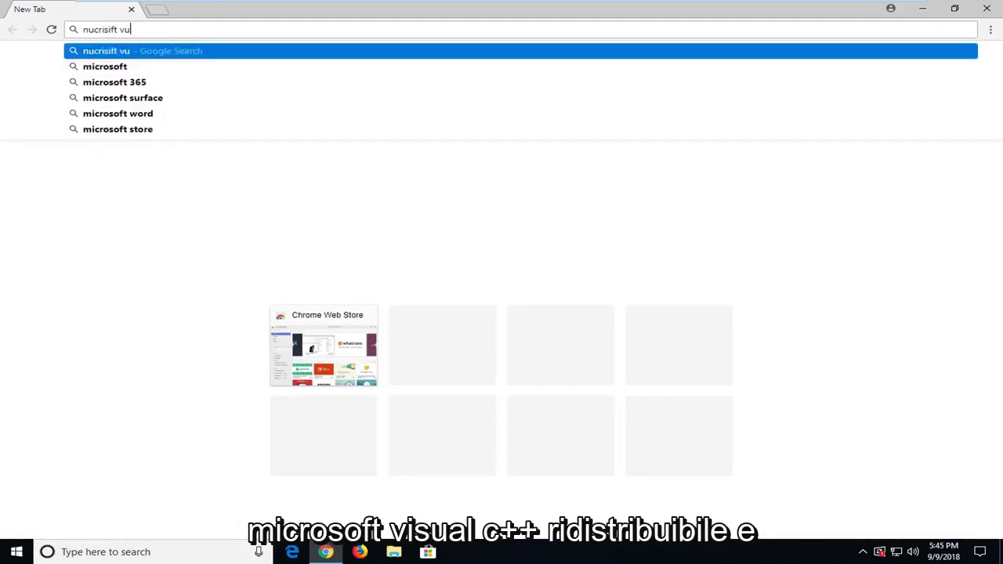
{"action": "key", "text": "ctrl+a"}
{"action": "type", "text": "microsoft visual c"}
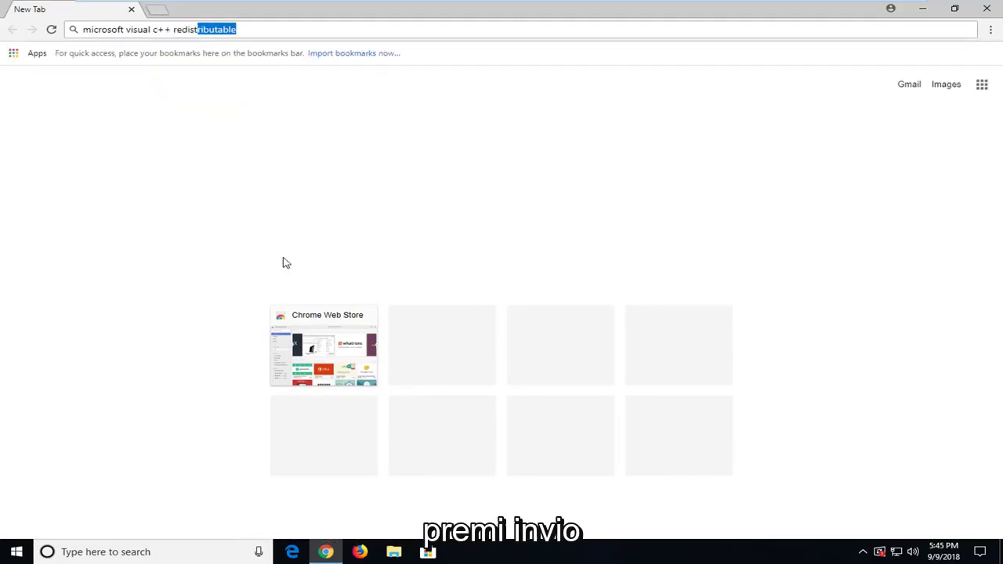
{"action": "key", "text": "Return"}
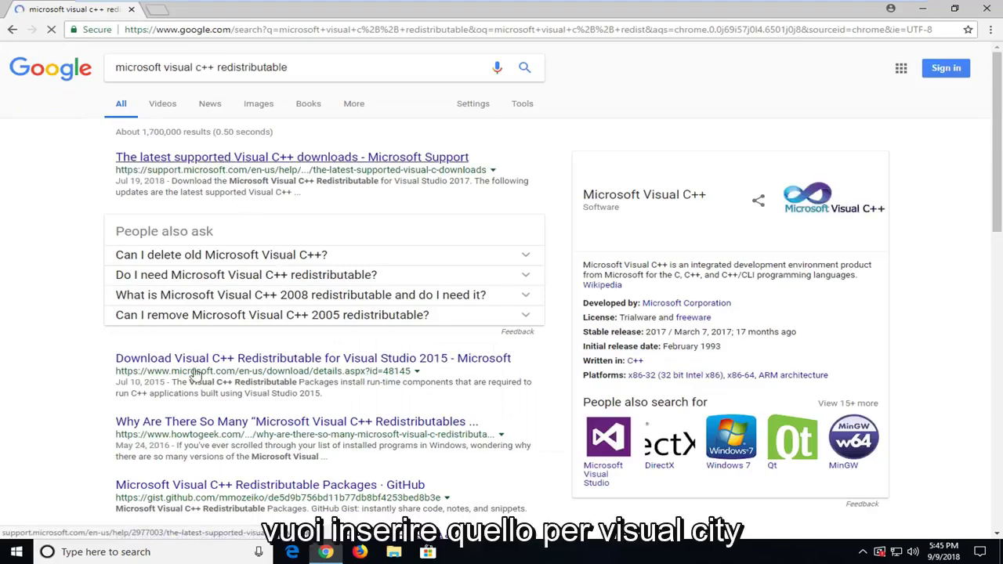
- Open the Visual Studio 2015 redistributable page and download only vc_redist.x86.exe
{"action": "left_click", "coordinate": [412, 361]}
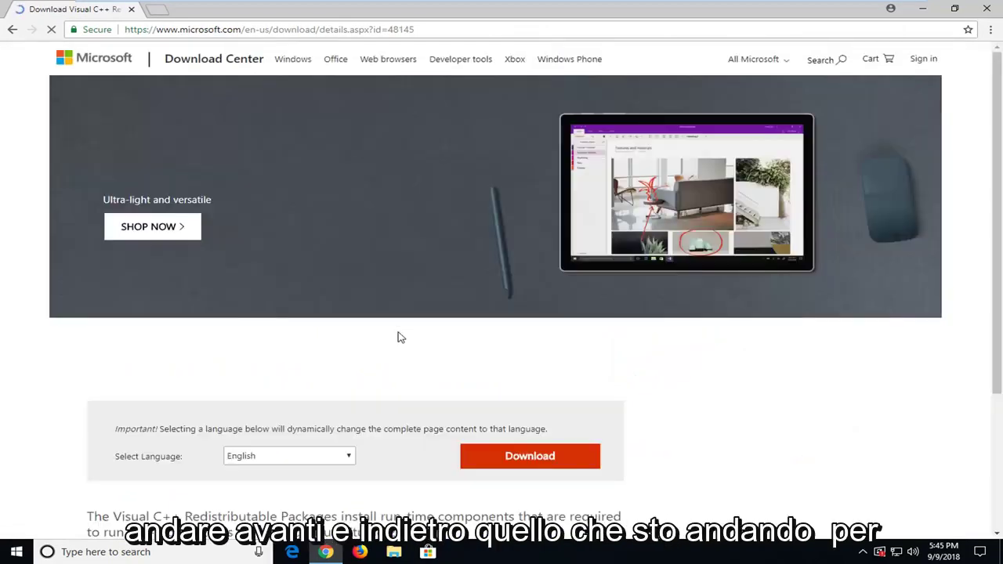
{"action": "scroll", "coordinate": [352, 337], "scroll_direction": "down", "scroll_amount": 2}
{"action": "scroll", "coordinate": [349, 347], "scroll_direction": "down", "scroll_amount": 2}
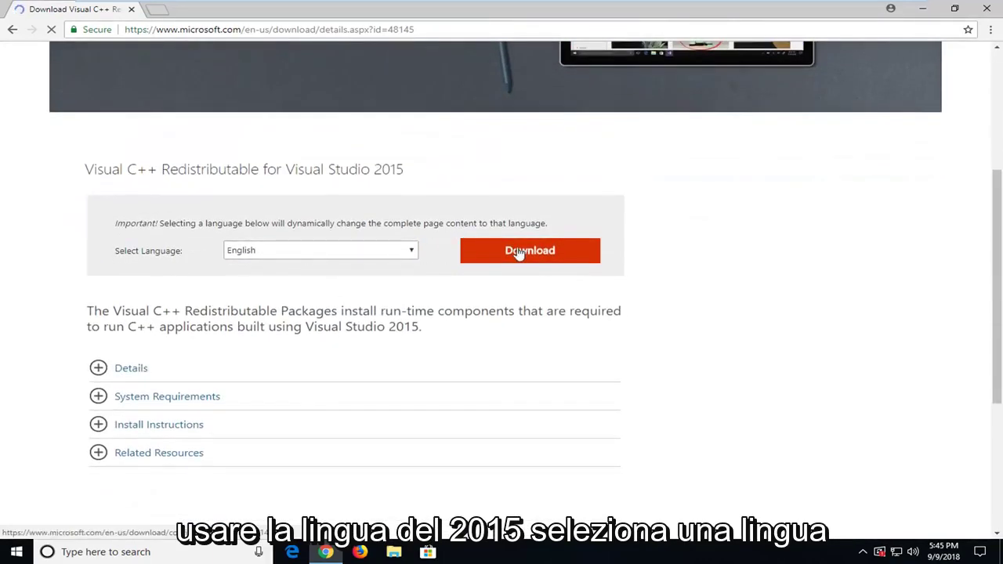
{"action": "left_click", "coordinate": [520, 251]}
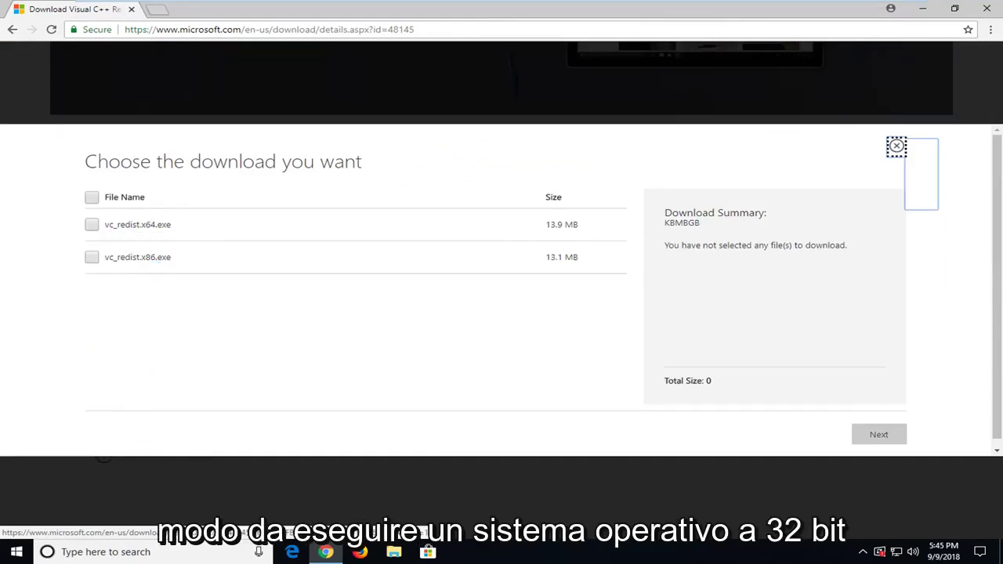
{"action": "left_click_drag", "start_coordinate": [145, 257], "coordinate": [155, 257]}
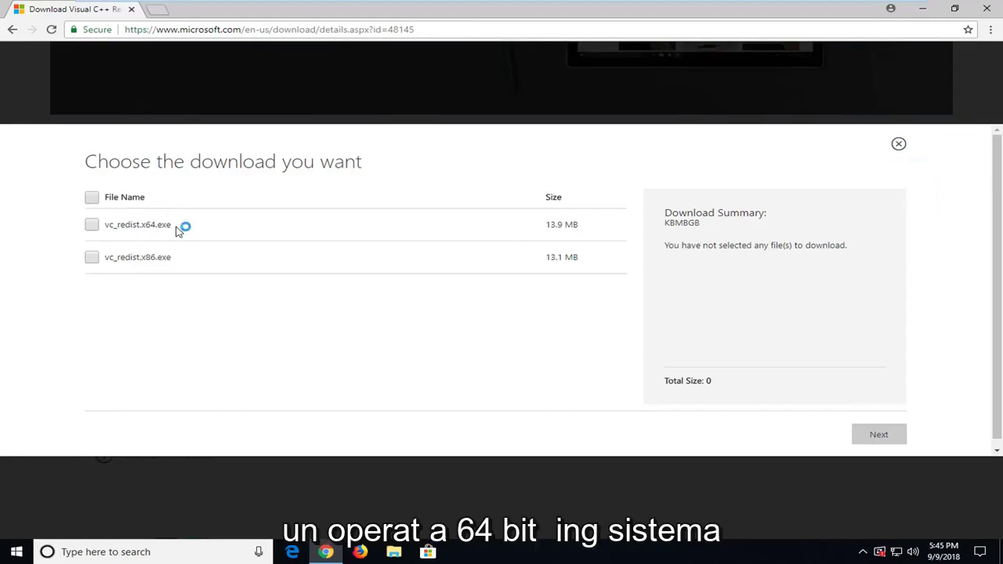
{"action": "left_click_drag", "start_coordinate": [139, 224], "coordinate": [157, 225]}
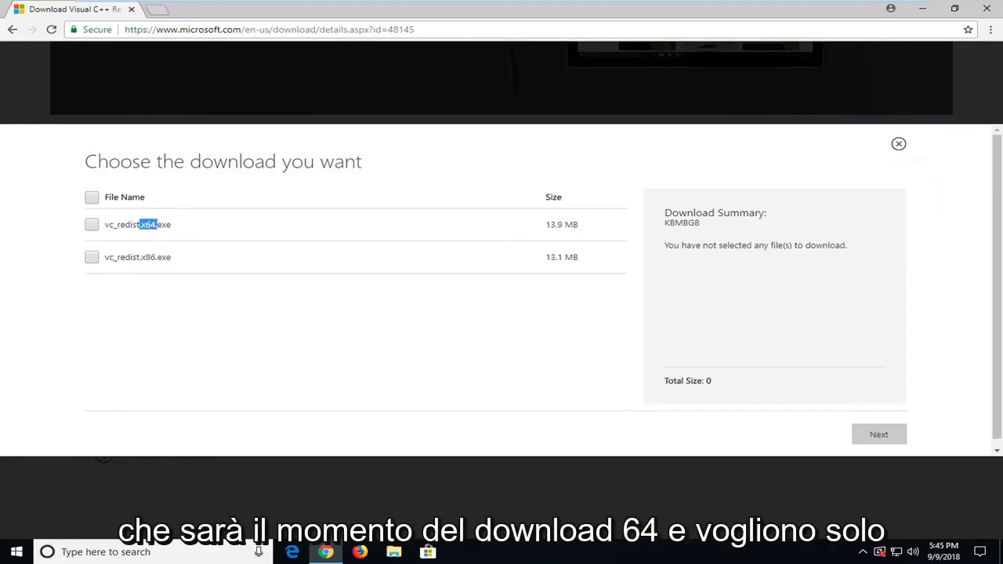
{"action": "left_click", "coordinate": [91, 258]}
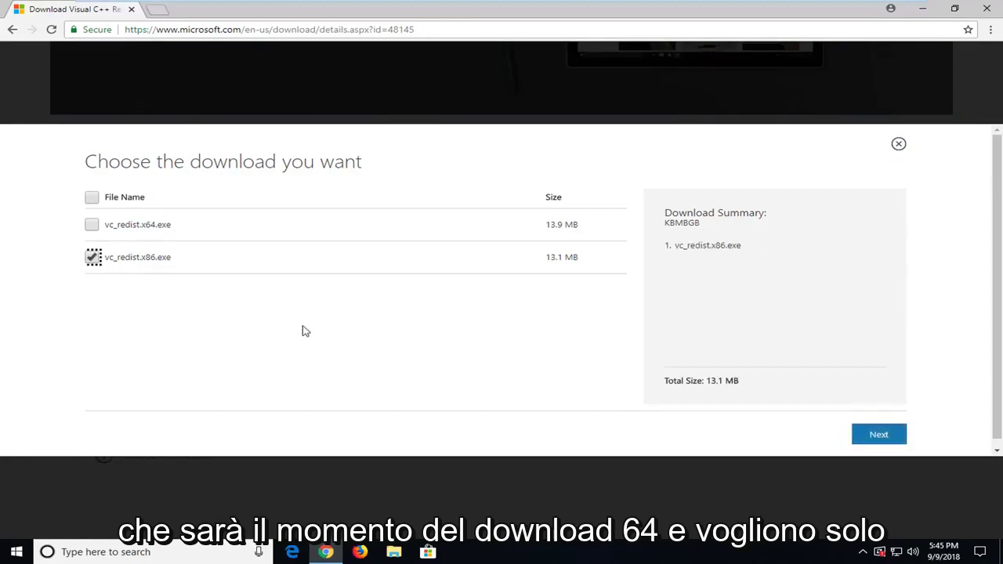
{"action": "left_click", "coordinate": [891, 434]}
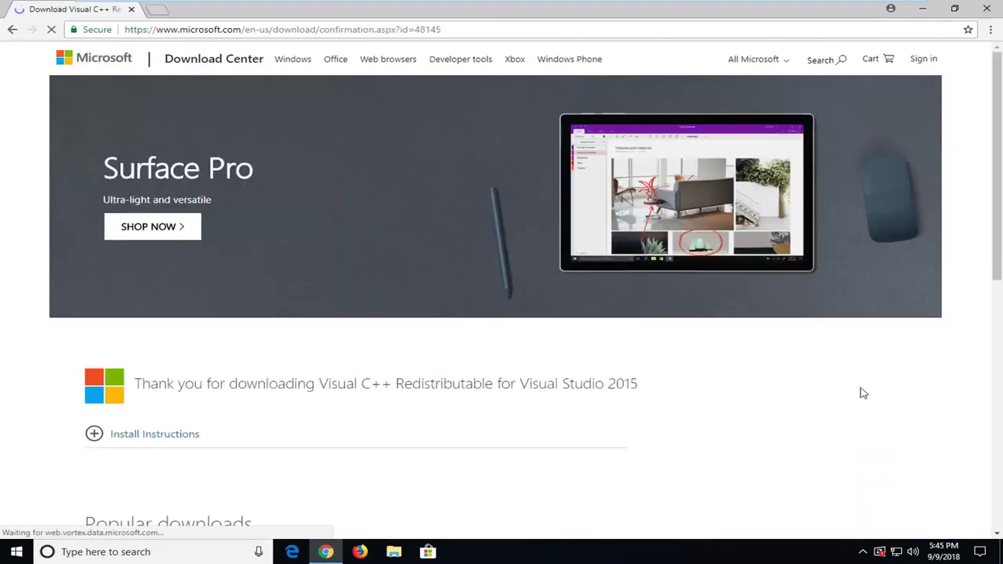
- Run the downloaded vc_redist.x86.exe, confirming the security warning
{"action": "scroll", "coordinate": [266, 353], "scroll_direction": "down", "scroll_amount": 3}
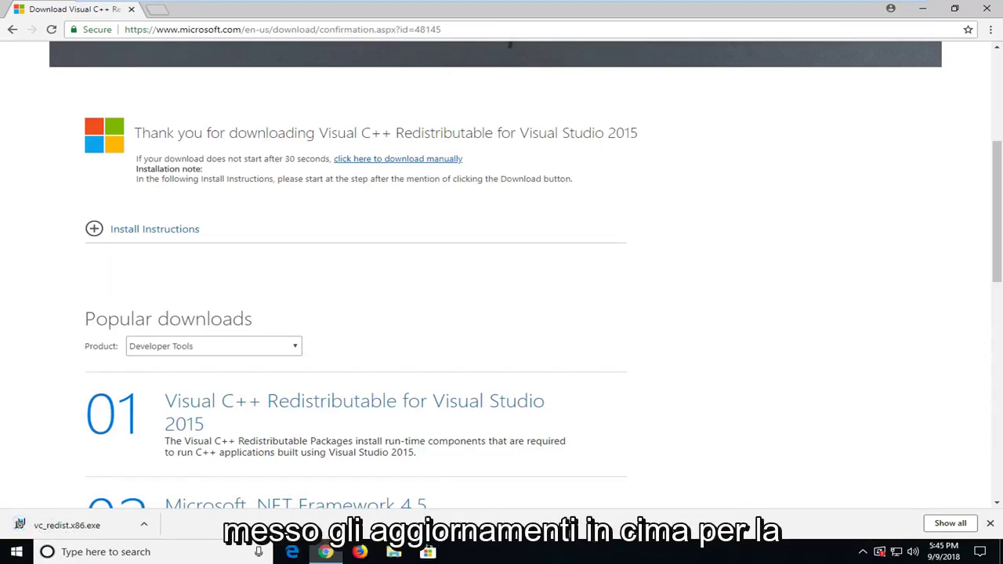
{"action": "left_click", "coordinate": [59, 531]}
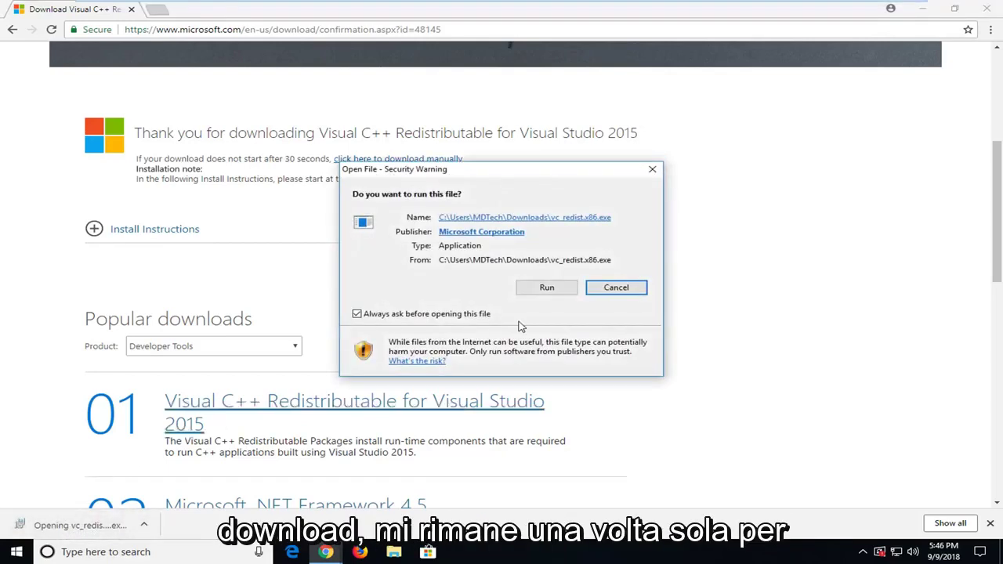
{"action": "left_click", "coordinate": [547, 287]}
- Accept the license terms, install the x86 redistributable 14.0.23026, and approve the UAC prompt
{"action": "left_click", "coordinate": [922, 9]}
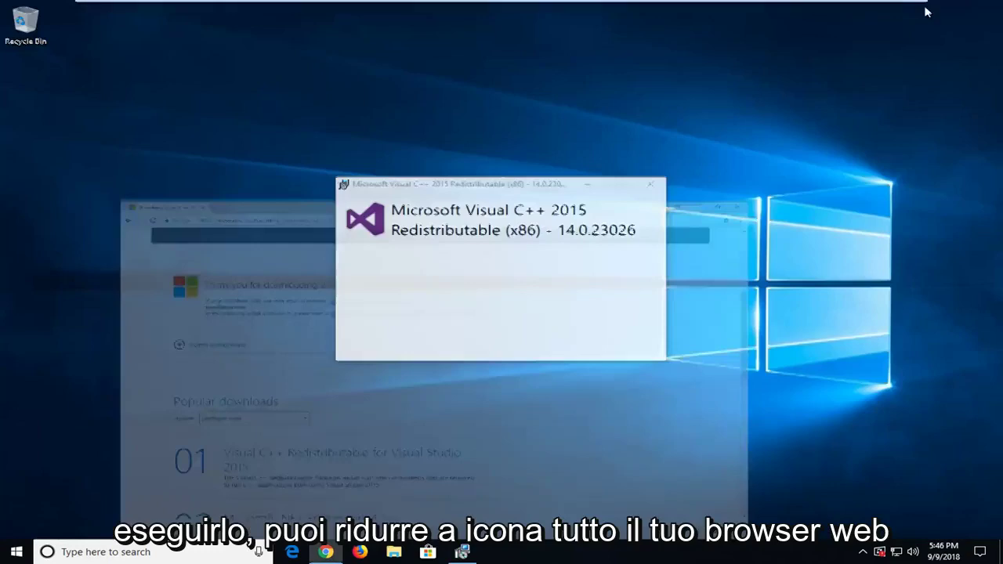
{"action": "left_click", "coordinate": [347, 327]}
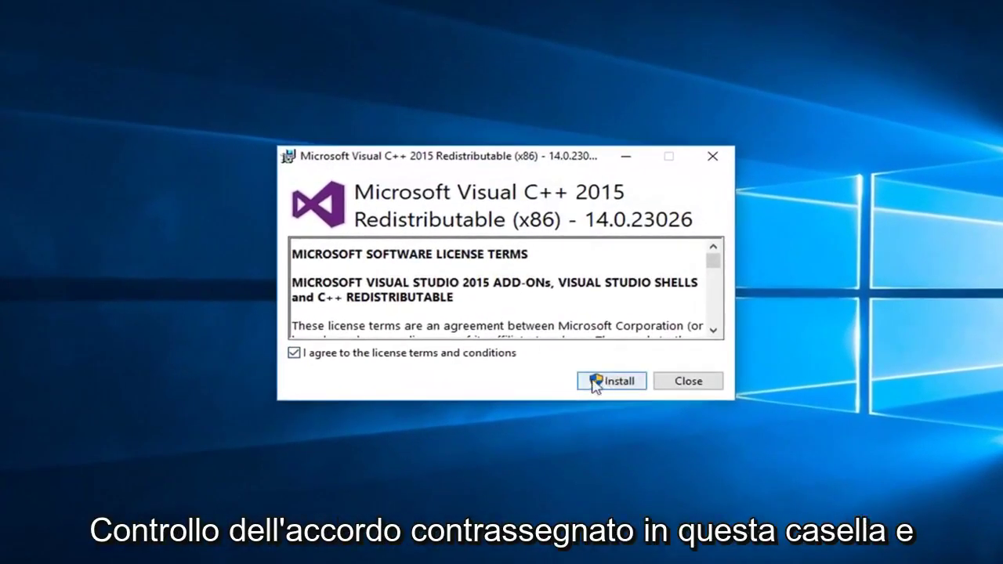
{"action": "left_click", "coordinate": [626, 384]}
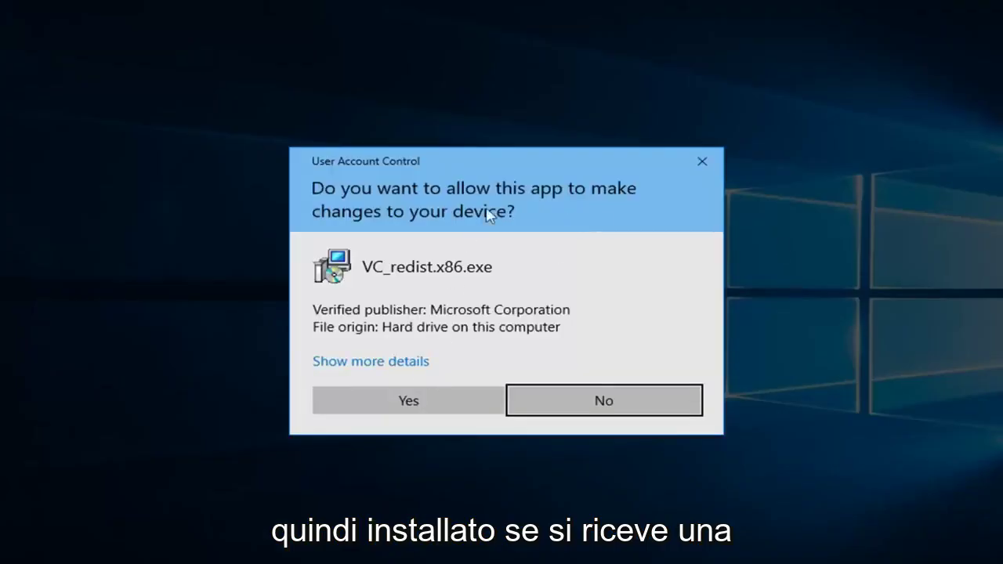
{"action": "left_click", "coordinate": [401, 406]}
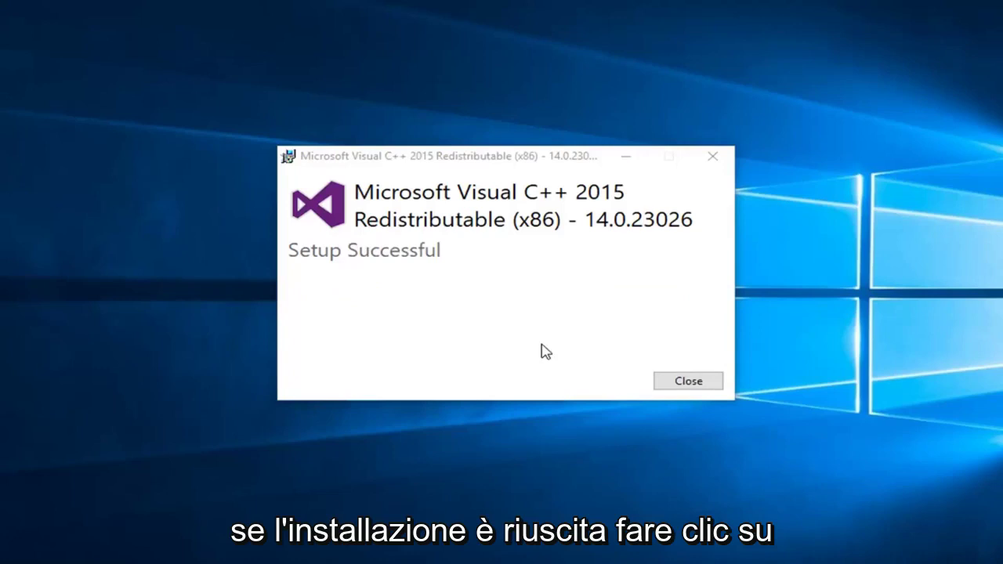
{"action": "left_click", "coordinate": [688, 381]}
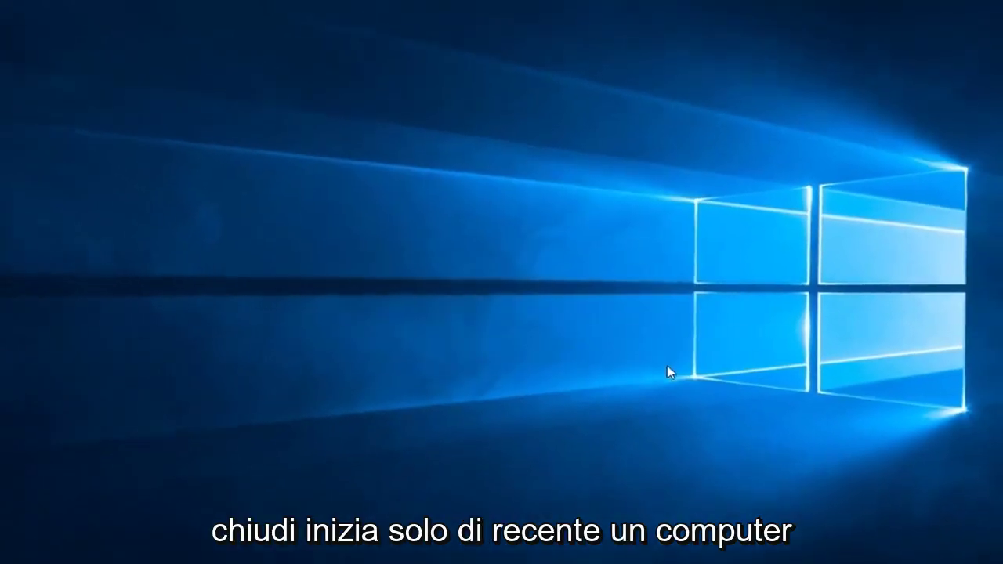